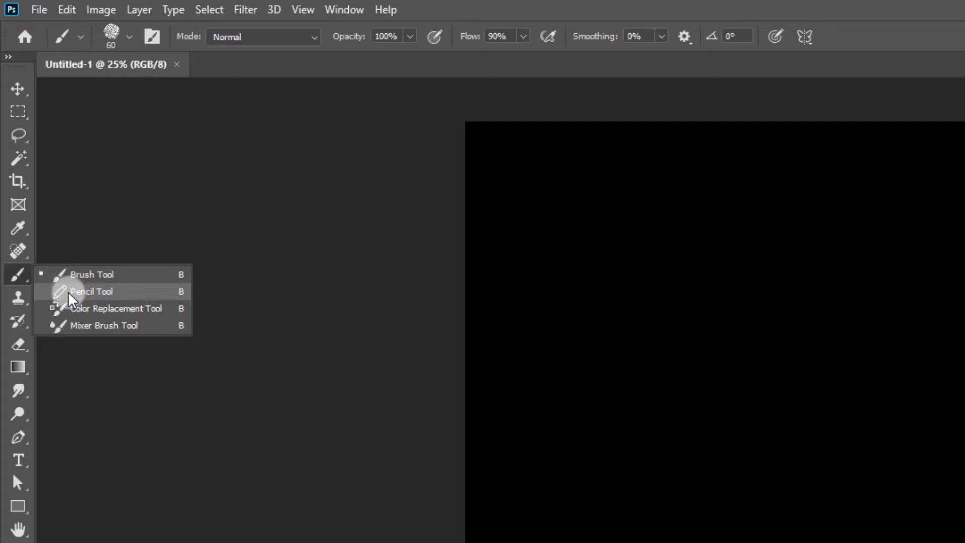
left_click(16, 299)
right_click(14, 298)
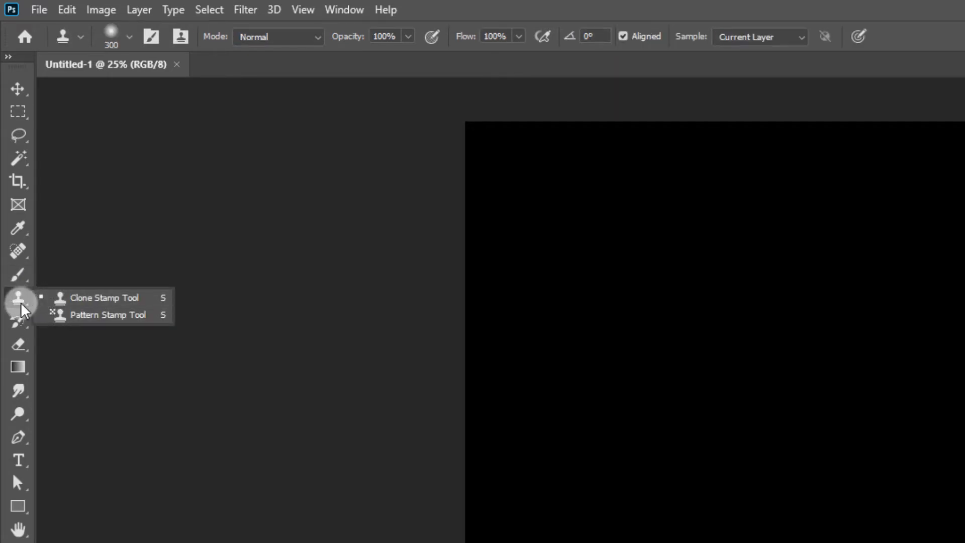
left_click(17, 320)
right_click(19, 321)
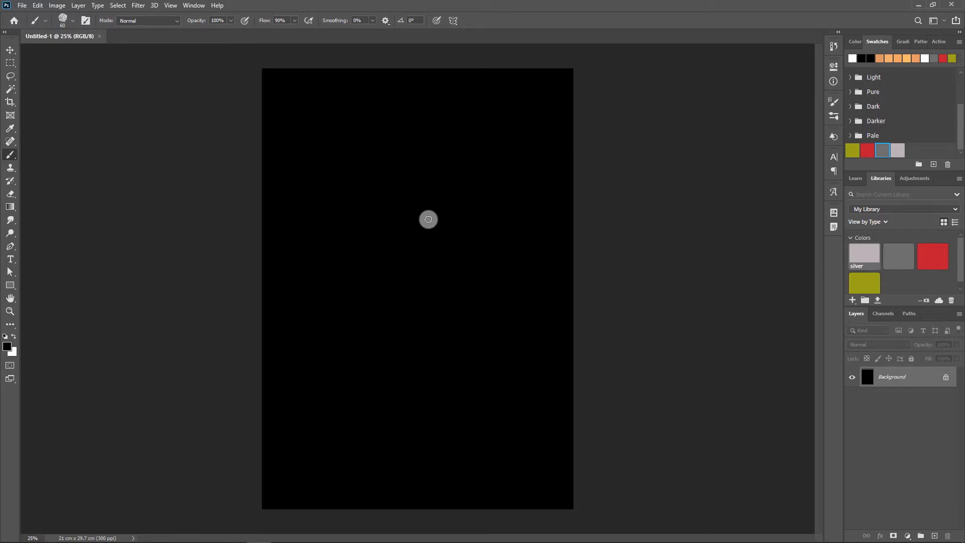
- Fill the Background layer with the foreground color, using Normal blending at 100% opacity
left_click(38, 5)
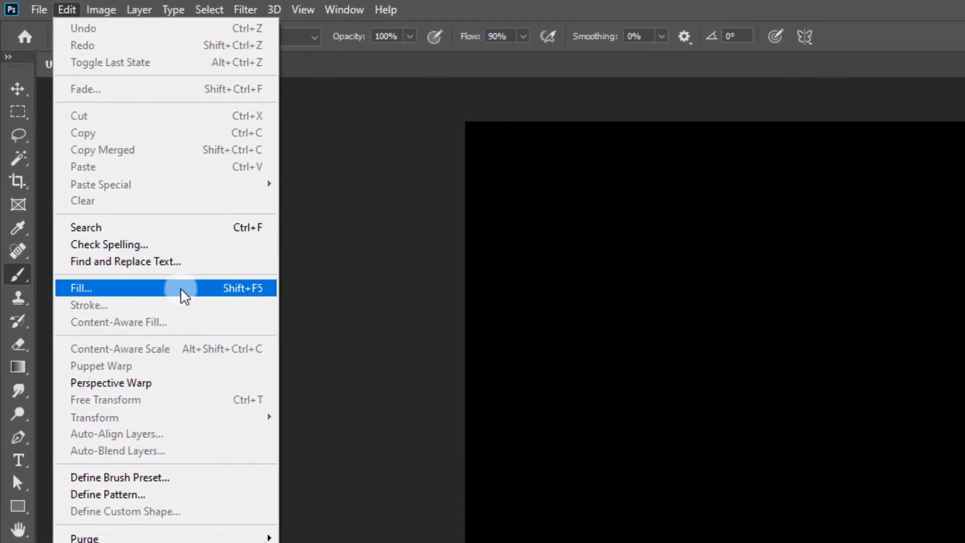
left_click(135, 217)
left_click_drag(686, 168, 388, 377)
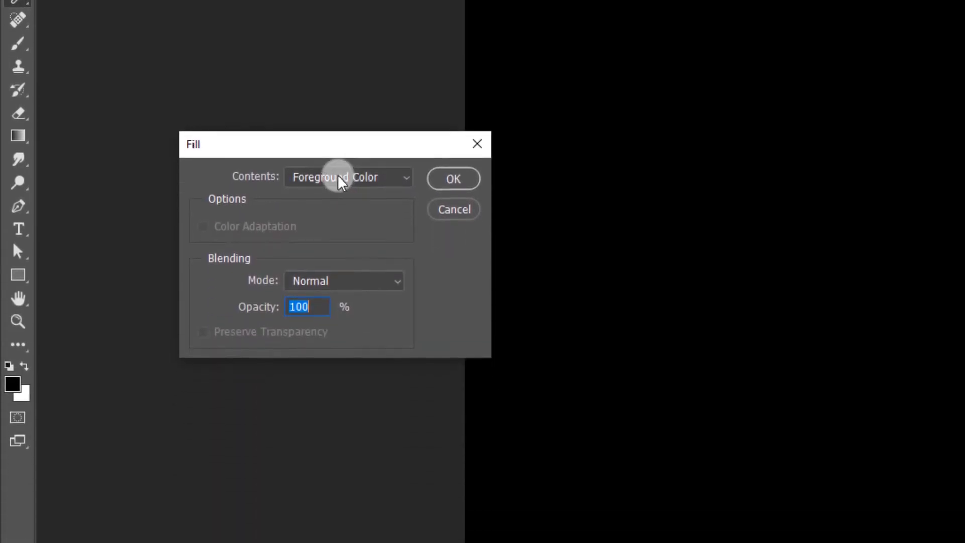
left_click(338, 182)
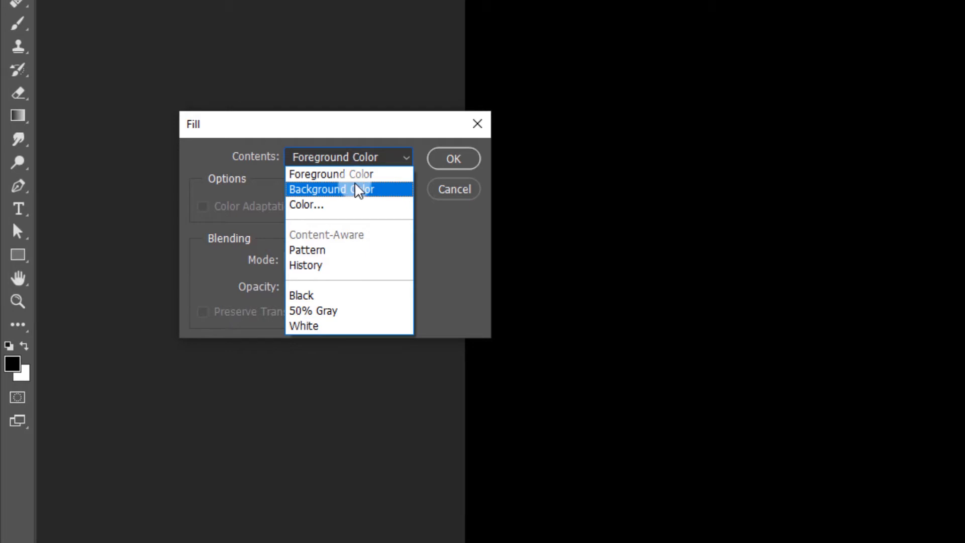
left_click(325, 175)
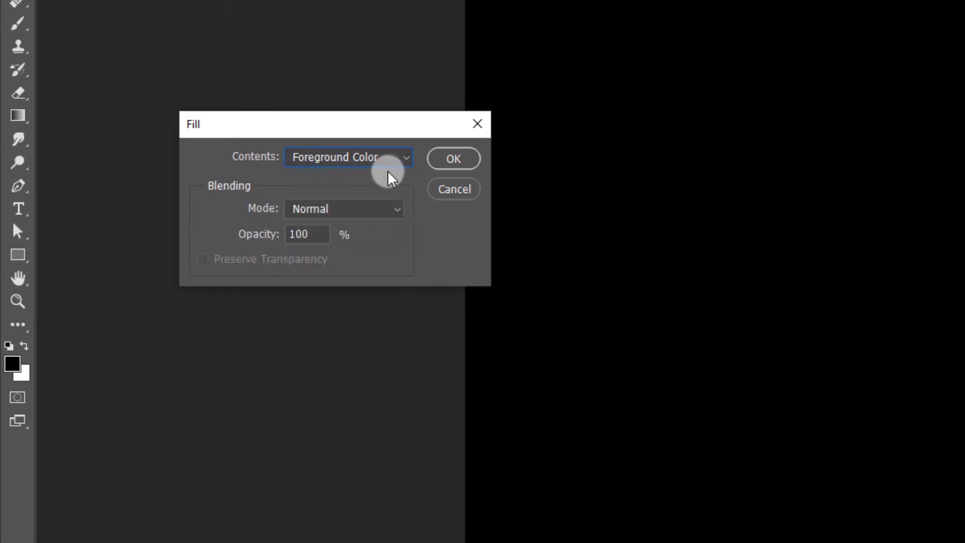
left_click(445, 163)
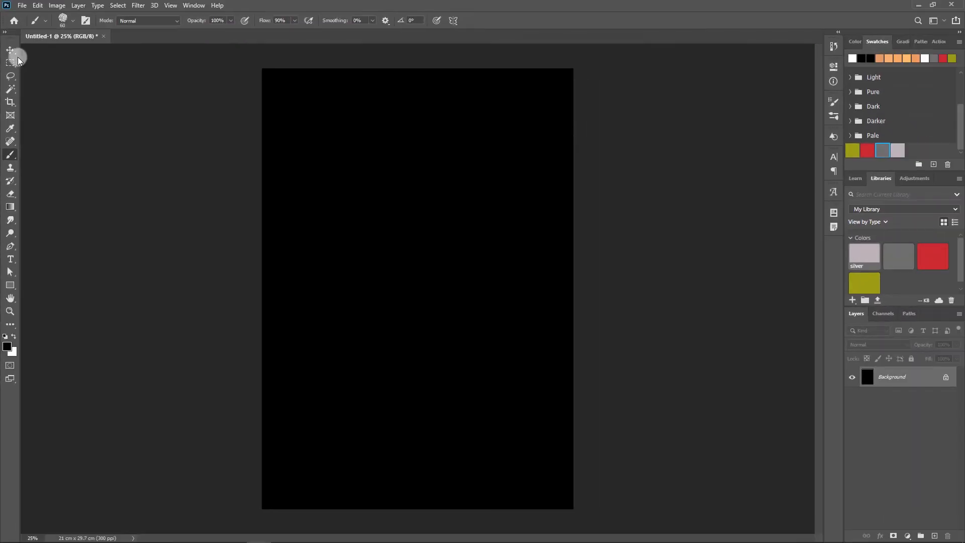
left_click(12, 3)
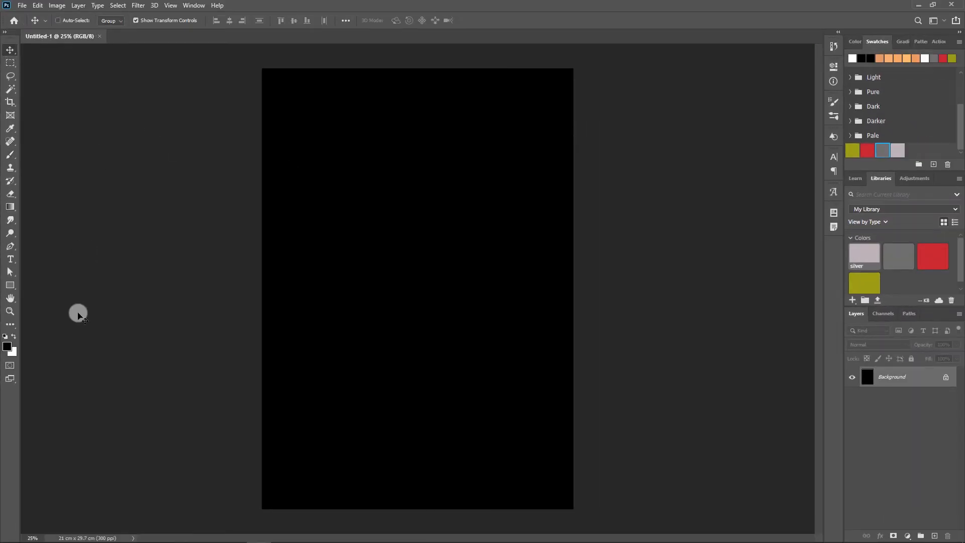
- Fill the Background layer with the white background color and refill it with the black foreground color at 100% opacity
key("ctrl+BackSpace")
left_click(38, 5)
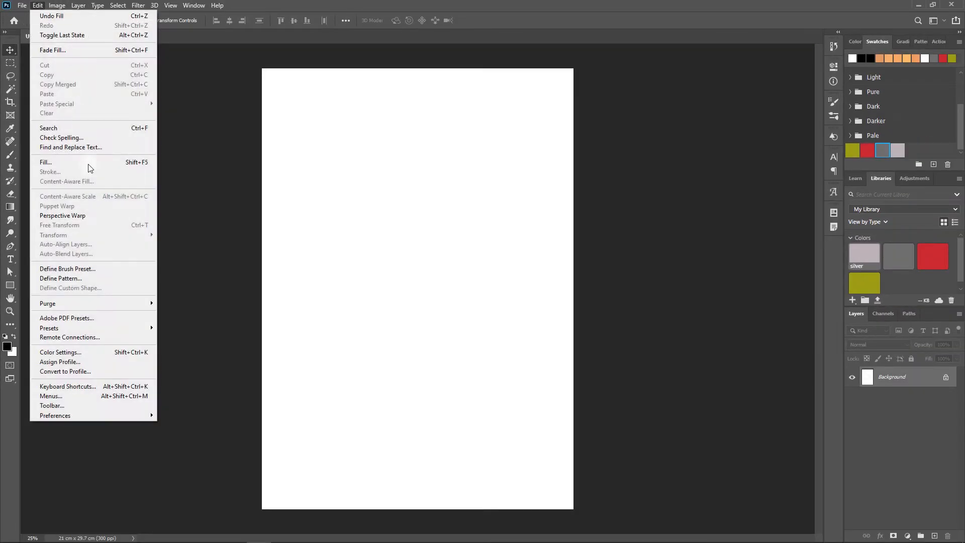
left_click(97, 162)
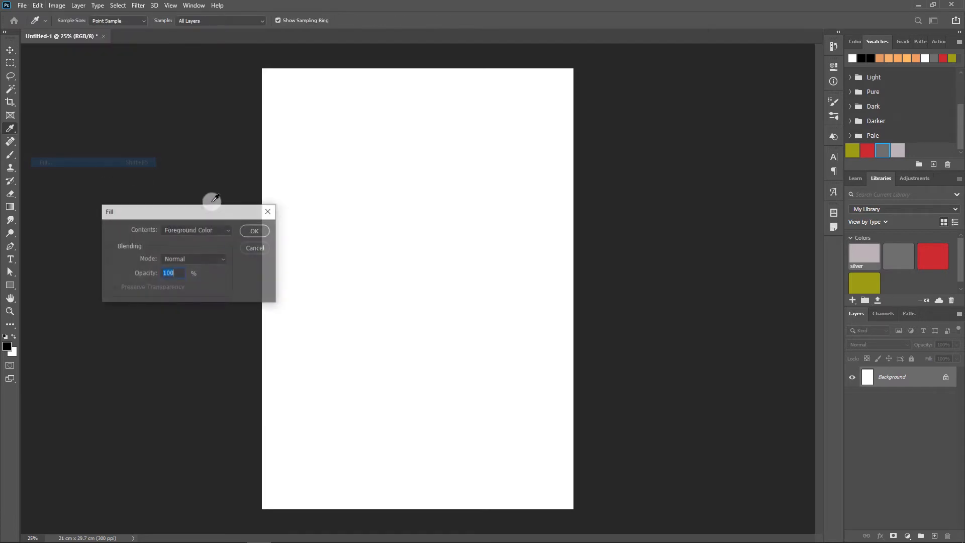
left_click(197, 230)
left_click(196, 239)
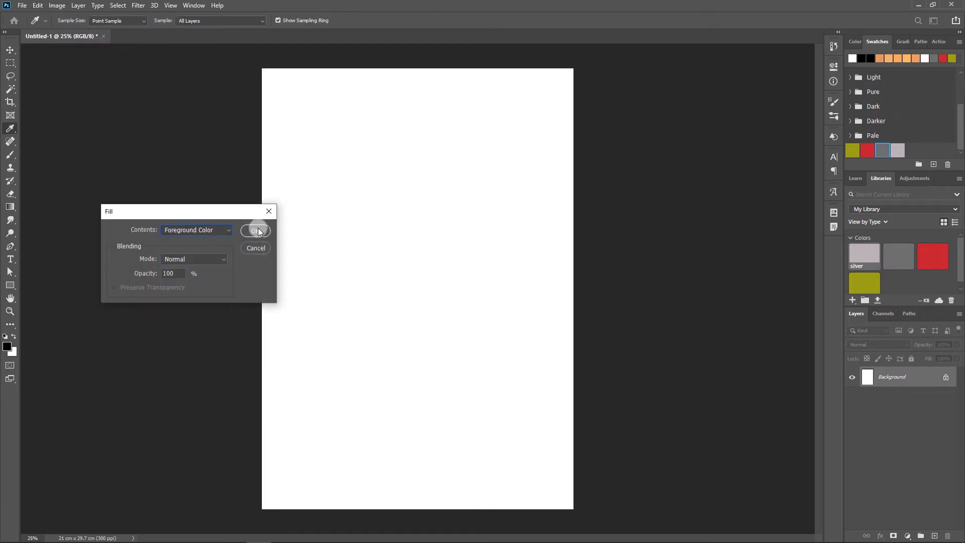
left_click(255, 230)
key("v")
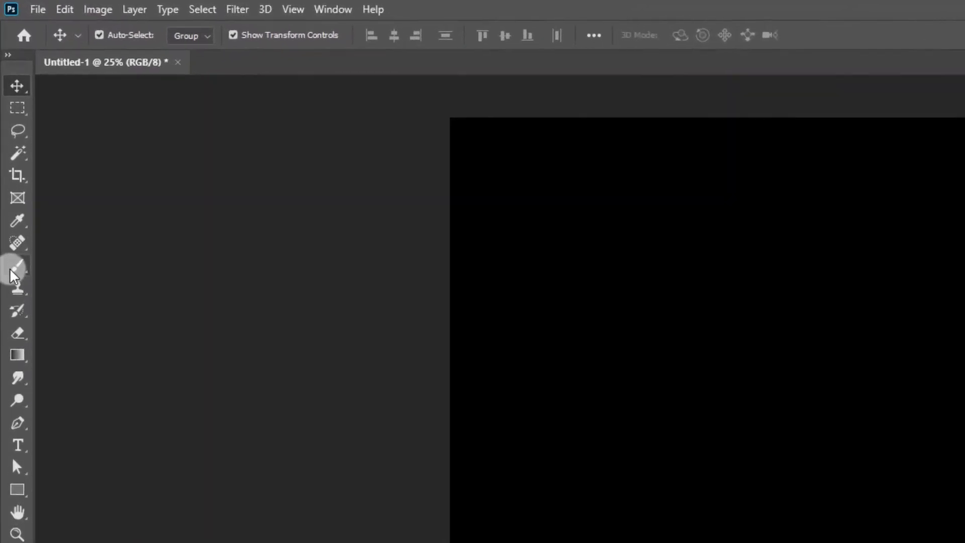
- Activate the Brush Tool and add a new empty layer above the Background
left_click(8, 156)
right_click(14, 278)
left_click(71, 270)
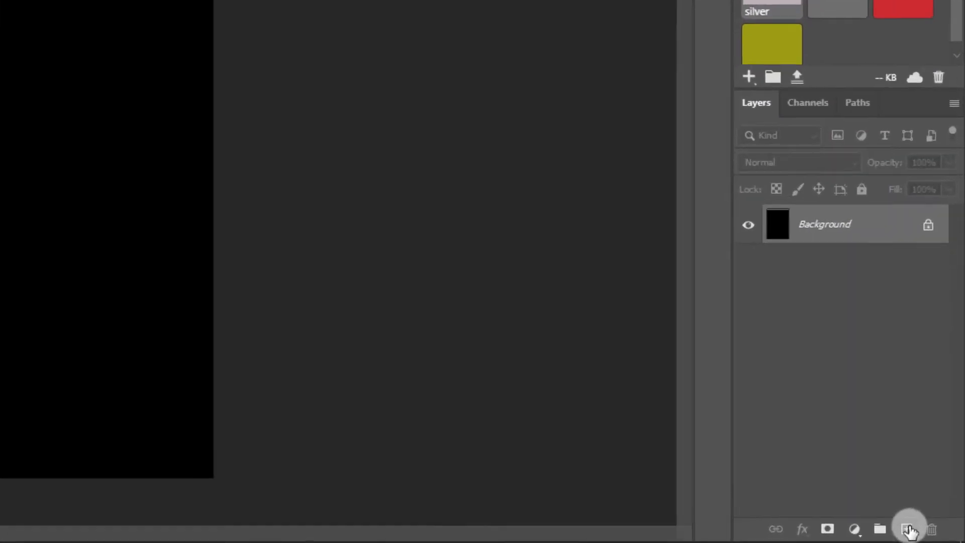
left_click(934, 536)
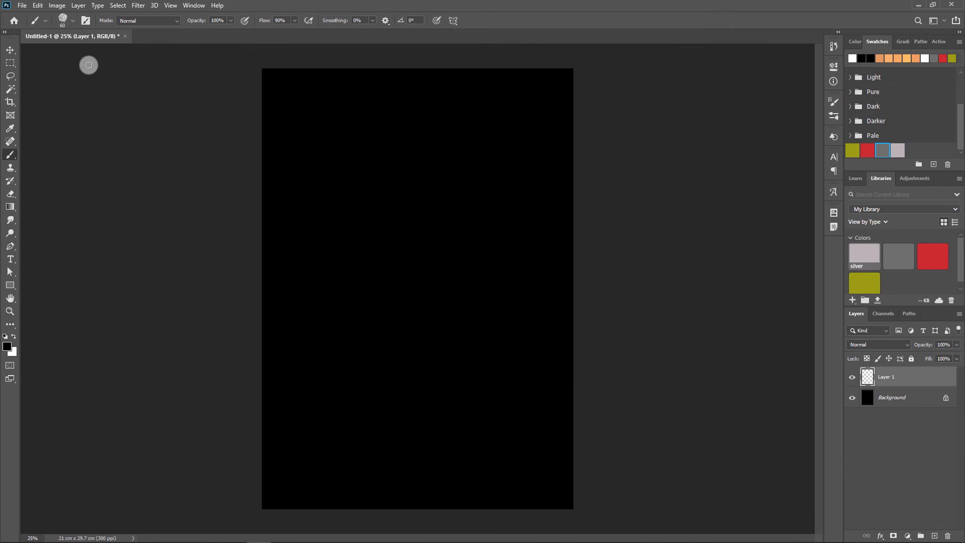
- Choose the Hard Round preset from the General Brushes as the brush tip
left_click(73, 21)
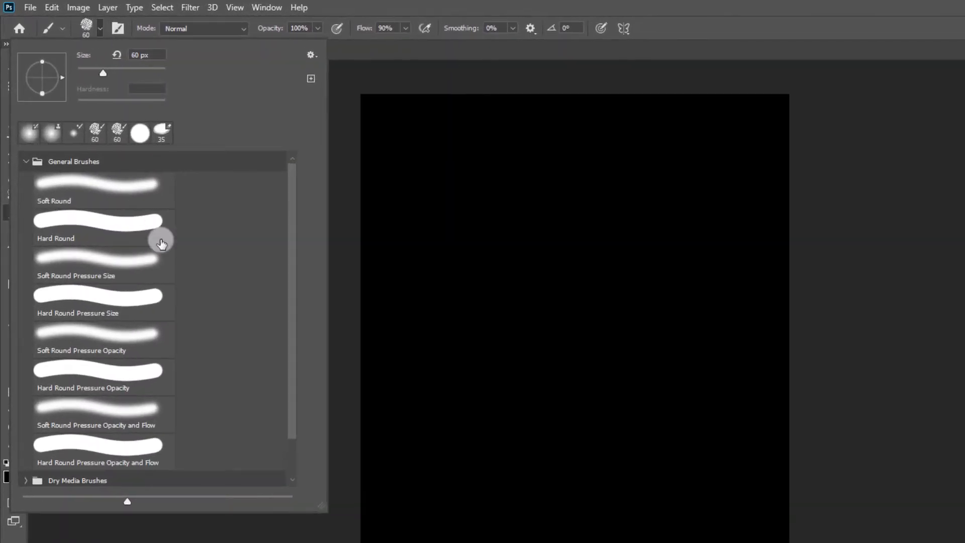
mouse_move(289, 300)
left_mouse_down()
mouse_move(289, 340)
mouse_move(289, 227)
left_mouse_up()
left_click(121, 218)
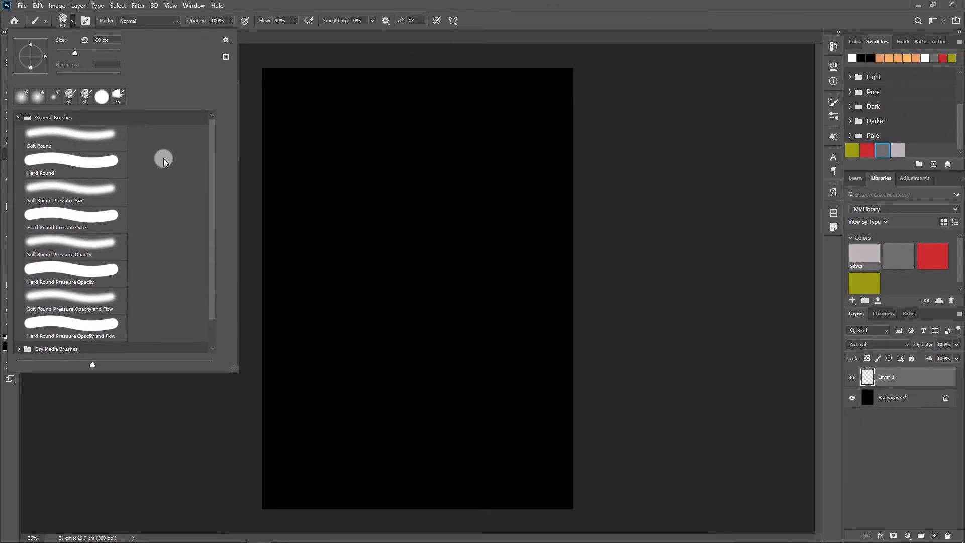
left_click(61, 162)
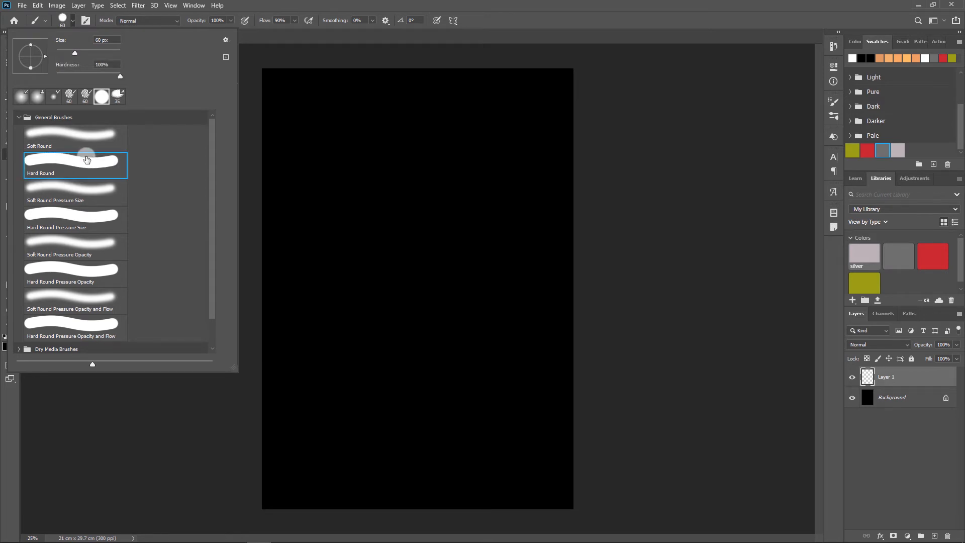
left_click(499, 44)
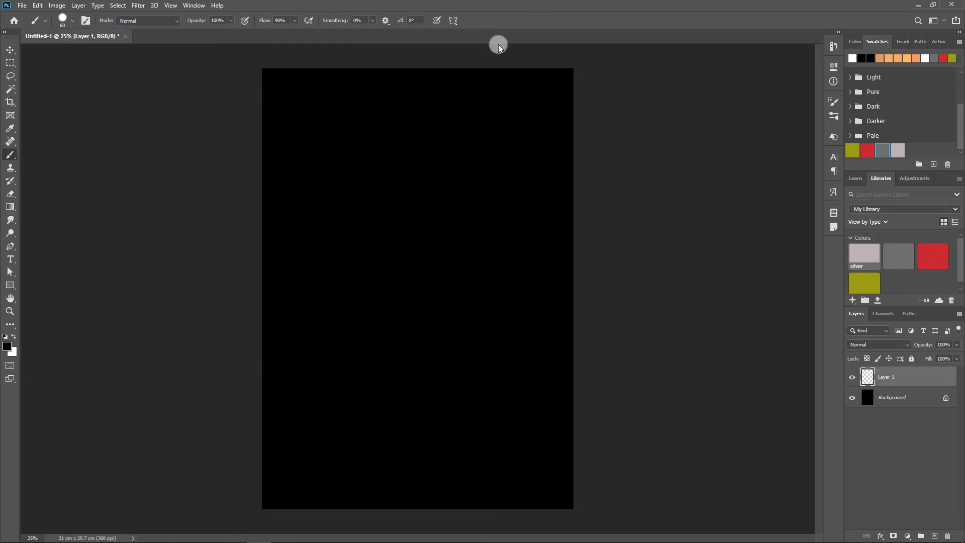
- Make white the foreground color and paint three horizontal 60 px strokes near the top of the canvas
left_click(14, 336)
left_click_drag(288, 97, 490, 98)
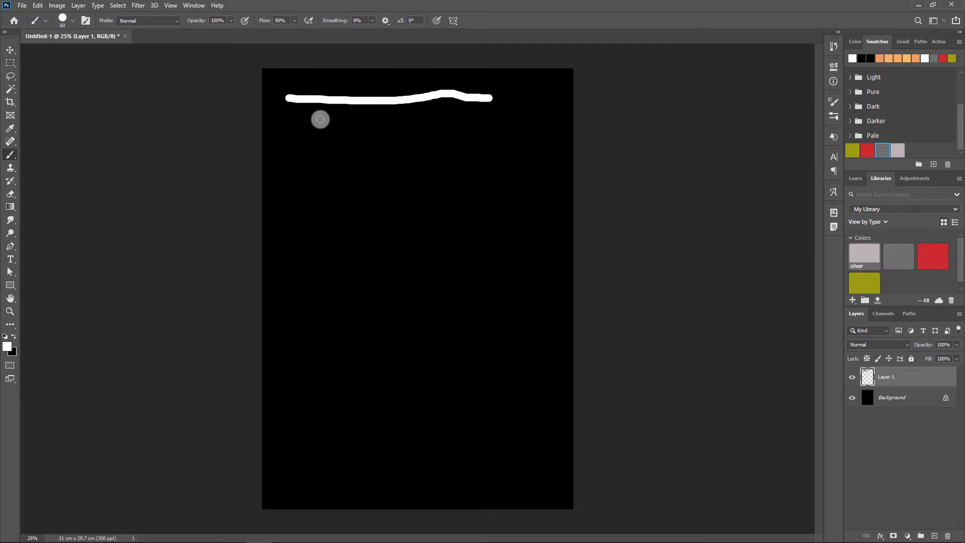
left_click_drag(291, 113, 482, 118)
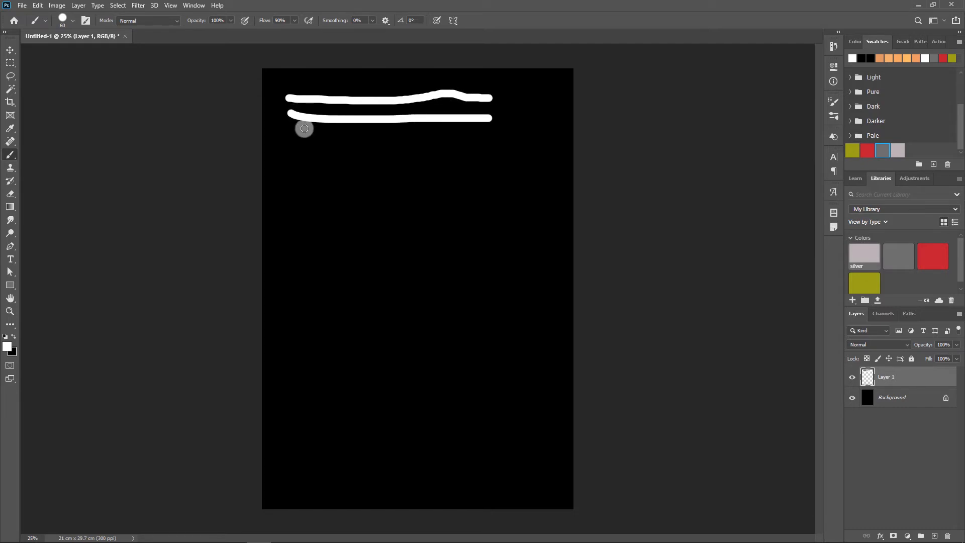
left_click_drag(293, 129, 484, 131)
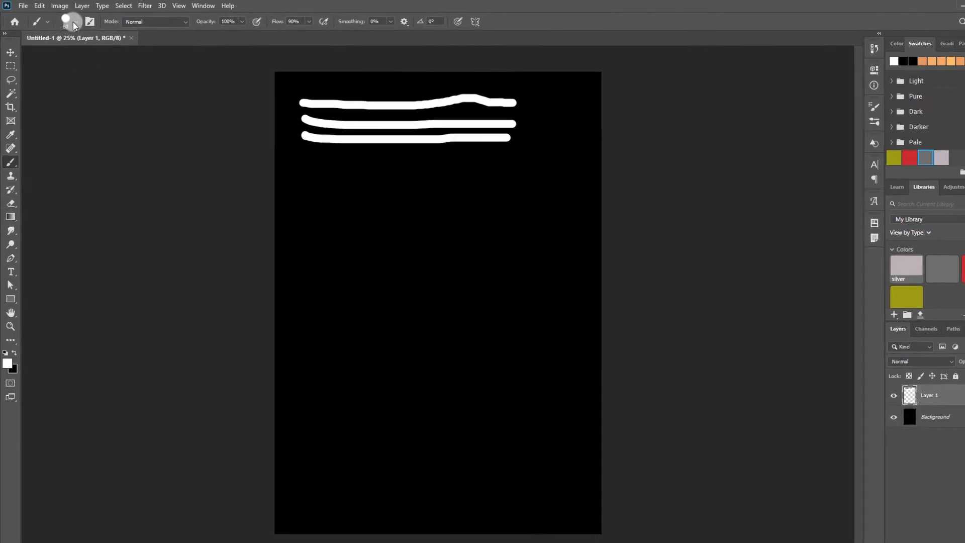
- Reduce the brush size to 25 px and paint a thin horizontal stroke below the three existing ones
left_click(72, 21)
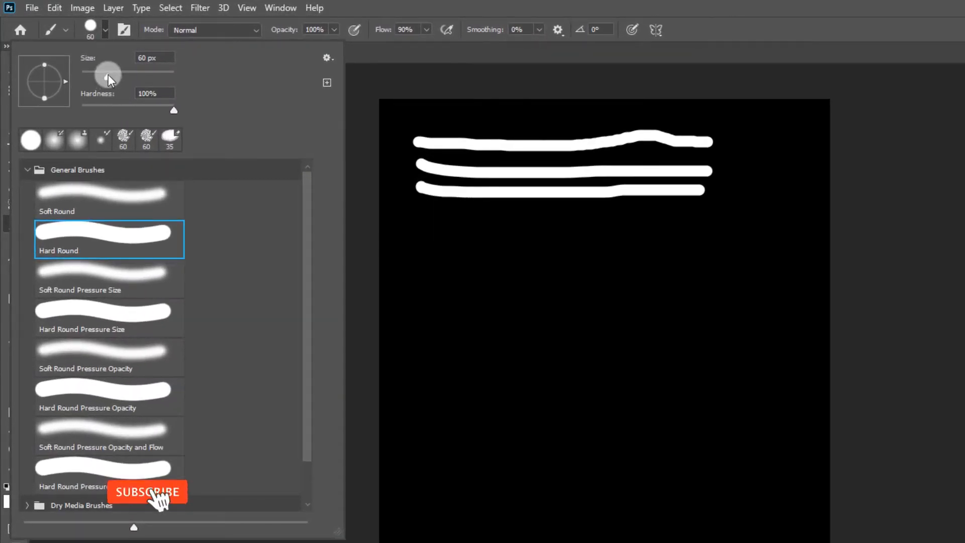
left_click_drag(107, 75, 96, 73)
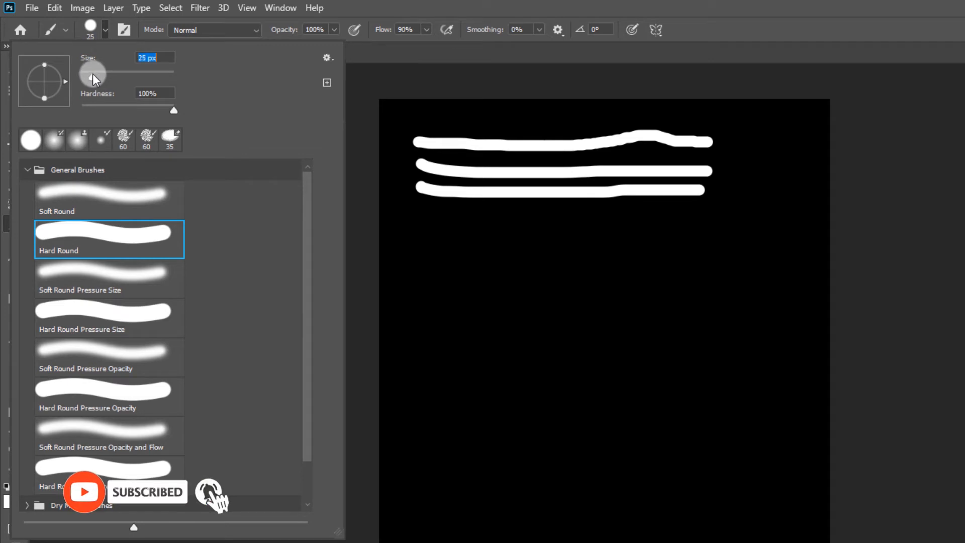
left_click_drag(420, 212, 679, 220)
- Enlarge the brush to 196 px and paint a thick horizontal stroke beneath the thin one
left_click(106, 31)
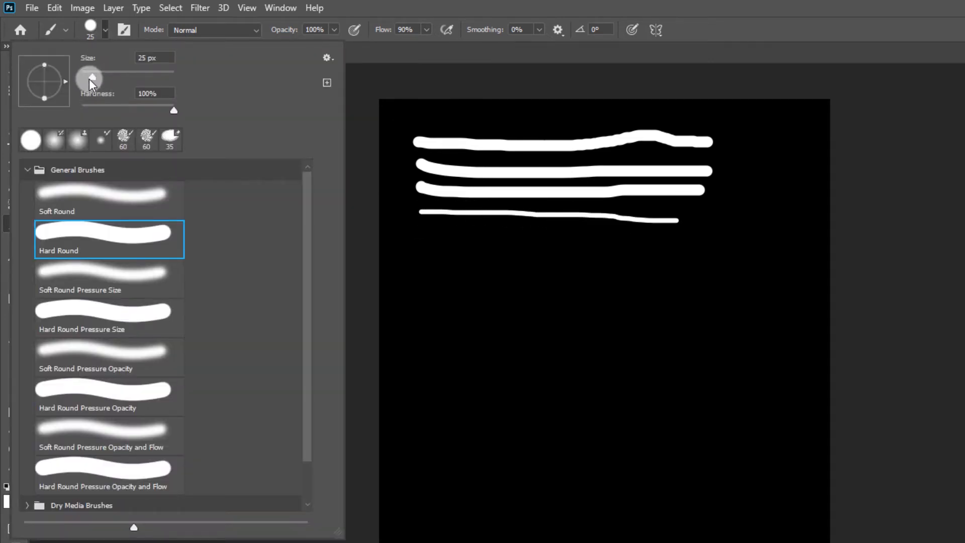
left_click_drag(89, 80, 146, 77)
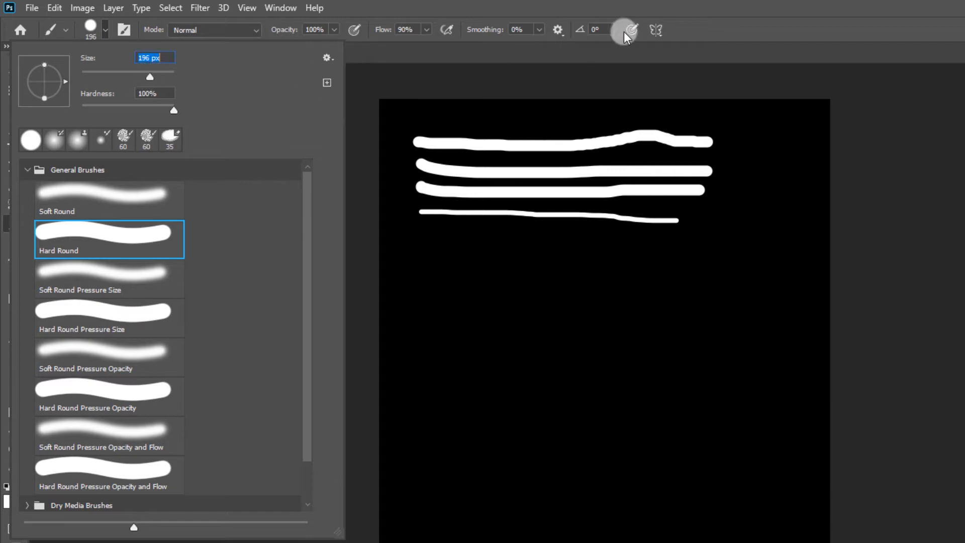
left_click(656, 5)
left_click_drag(429, 251, 622, 250)
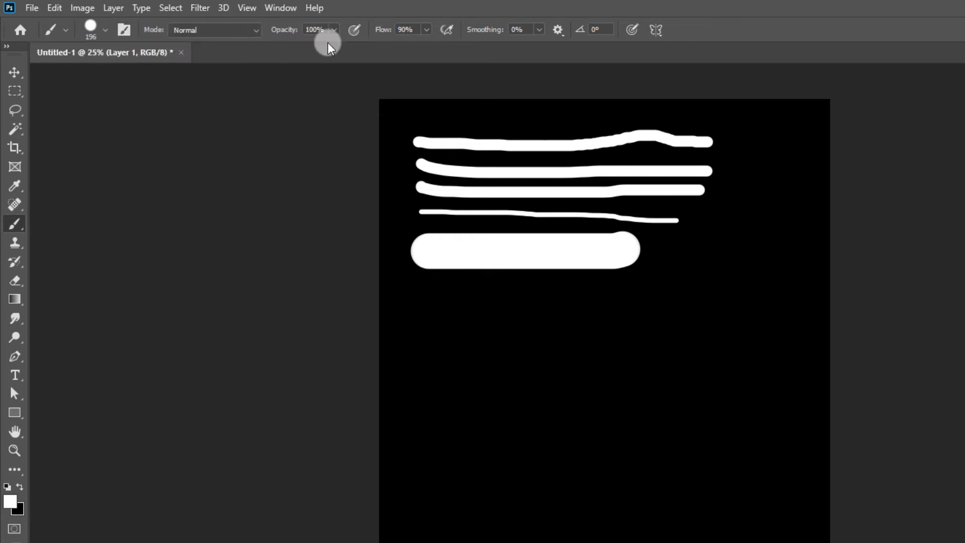
- Lower the brush opacity to 60% and paint a semi-transparent horizontal stroke below the thick white one
left_click(333, 30)
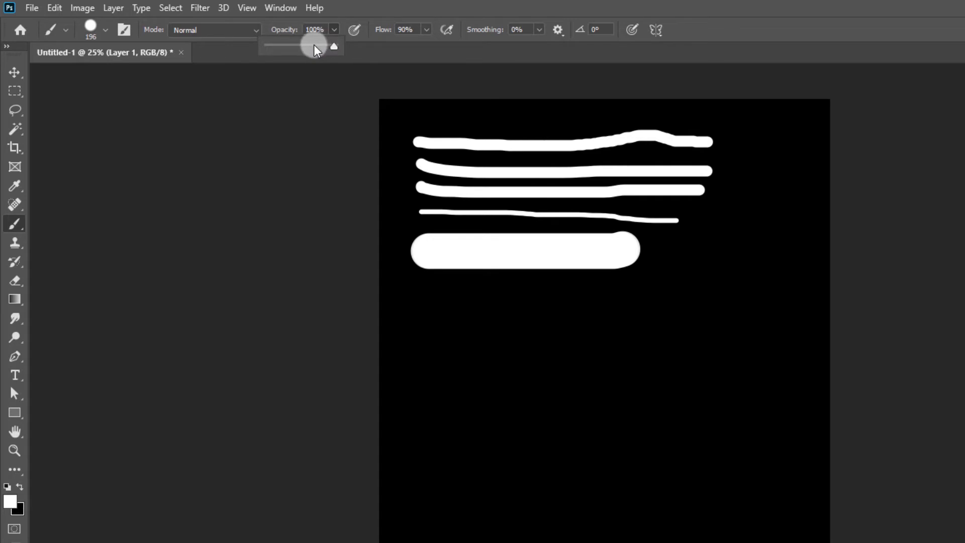
left_click_drag(316, 49, 295, 47)
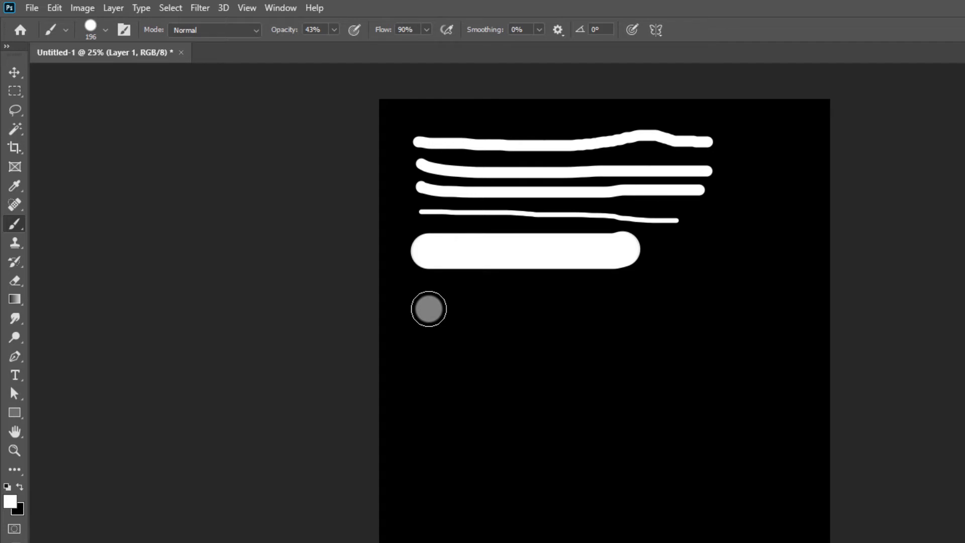
left_click(333, 29)
left_click_drag(332, 47, 346, 45)
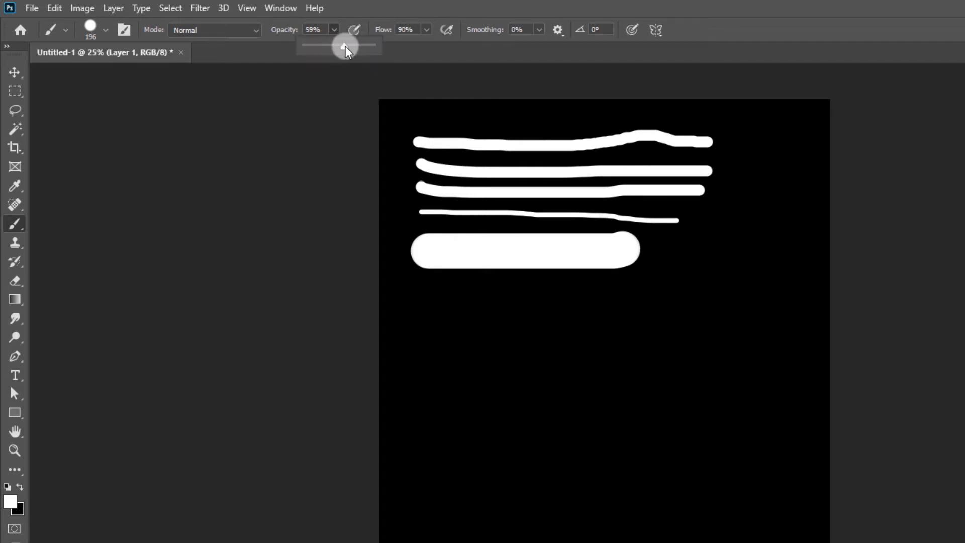
left_click(436, 308)
left_click(473, 309)
left_click_drag(473, 309, 597, 304)
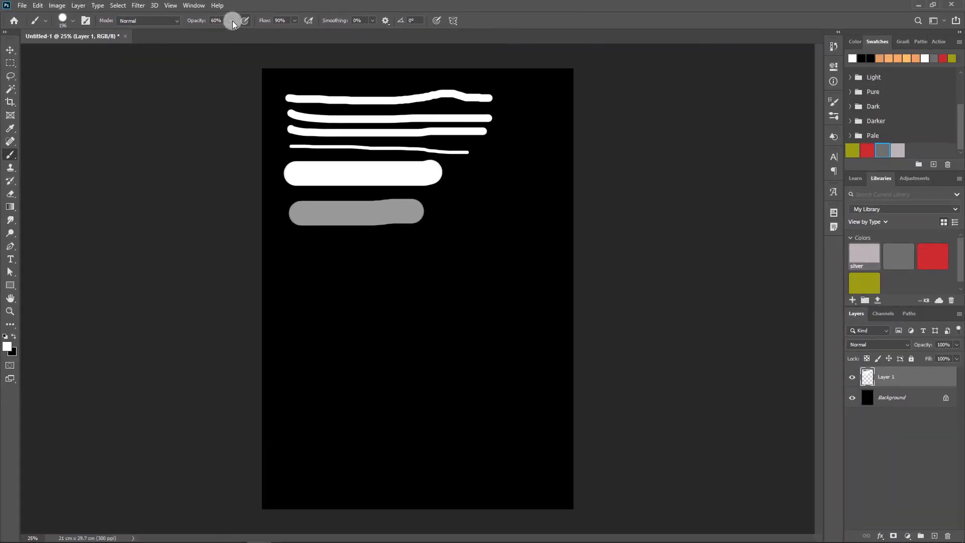
- Adjust the brush opacity, and in Brush Settings set the tip size to 14 px and spacing to 196%
left_click_drag(228, 25, 252, 32)
left_click(86, 20)
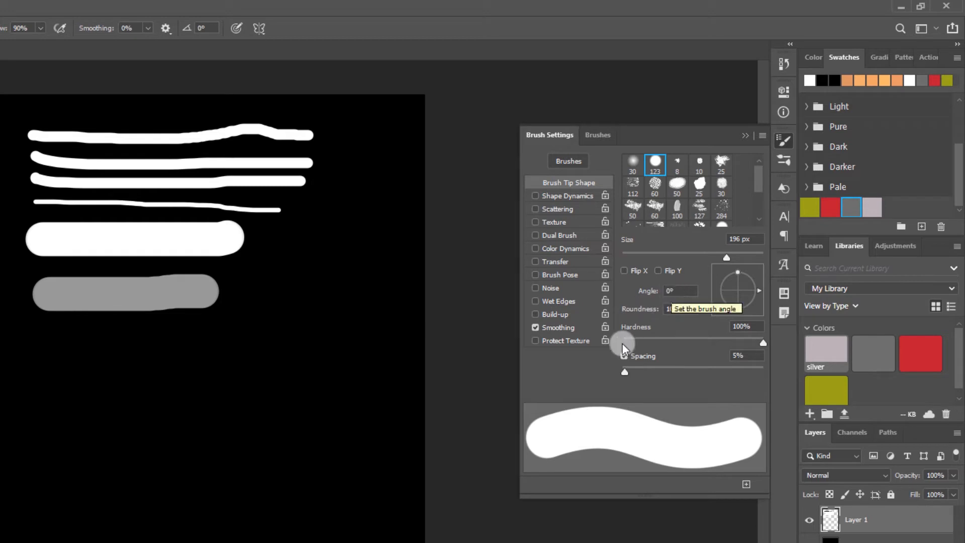
left_click_drag(723, 257, 631, 260)
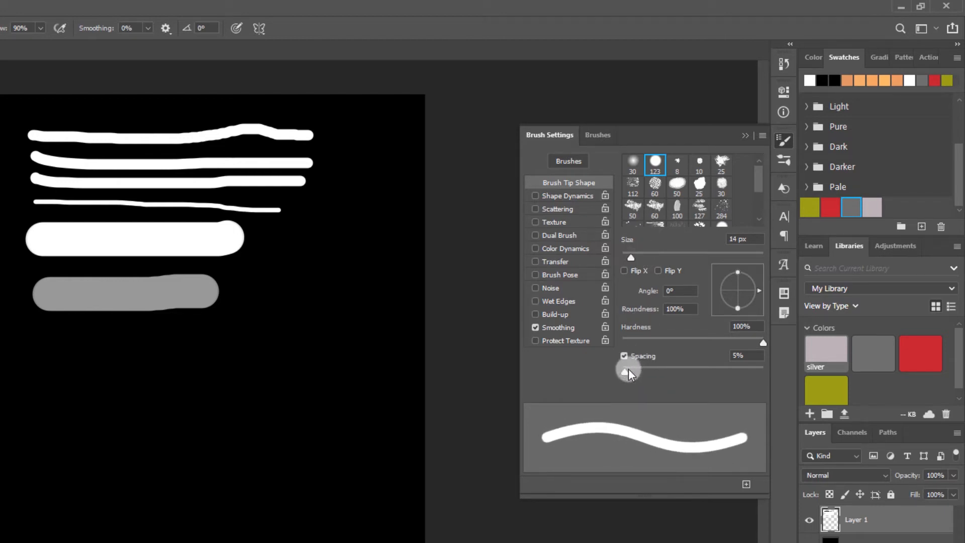
mouse_move(626, 370)
left_mouse_down()
mouse_move(748, 370)
mouse_move(727, 372)
left_mouse_up()
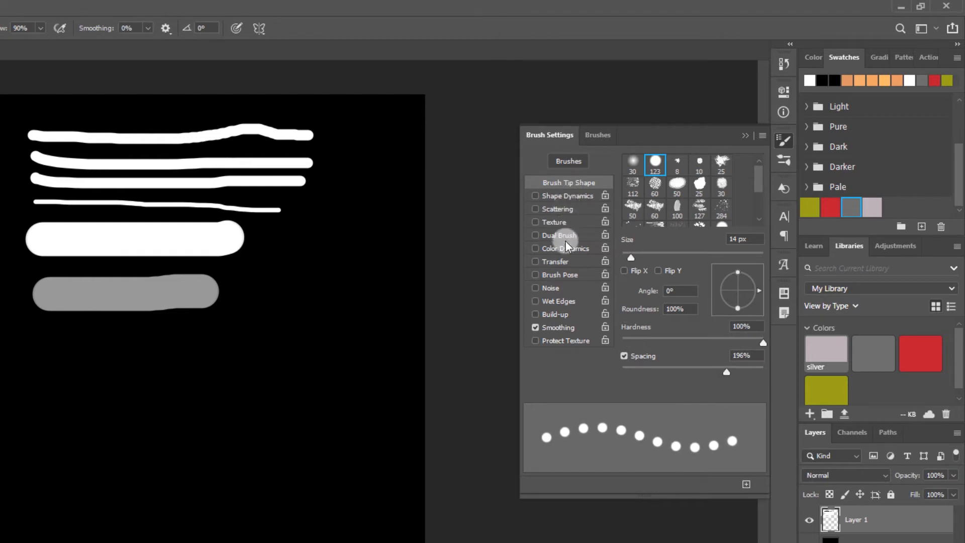
- Enable Shape Dynamics for the brush and return to its Brush Tip Shape settings
left_click(563, 196)
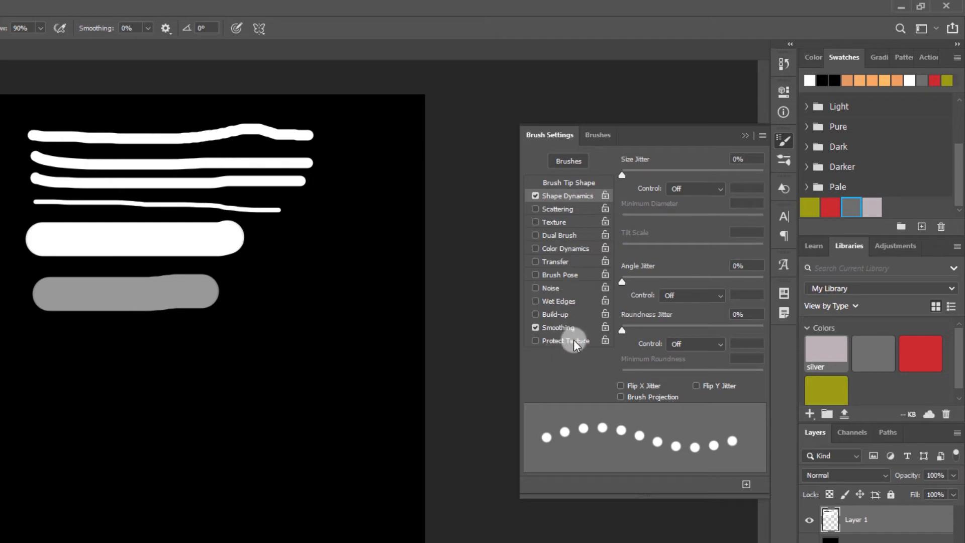
left_click(571, 183)
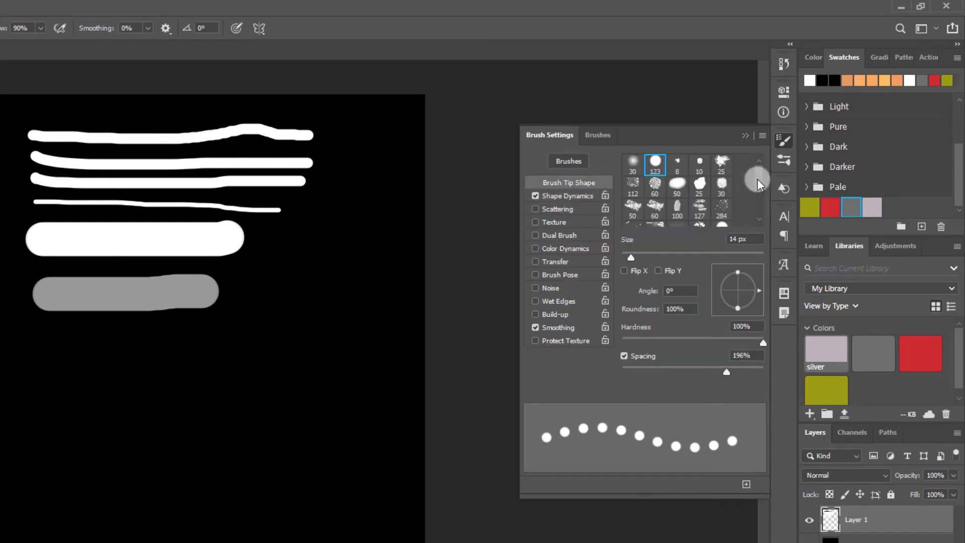
- Paint a dotted stroke below the gray one, and a second one beneath it with 28 px size and 210% spacing
left_click_drag(758, 179, 759, 216)
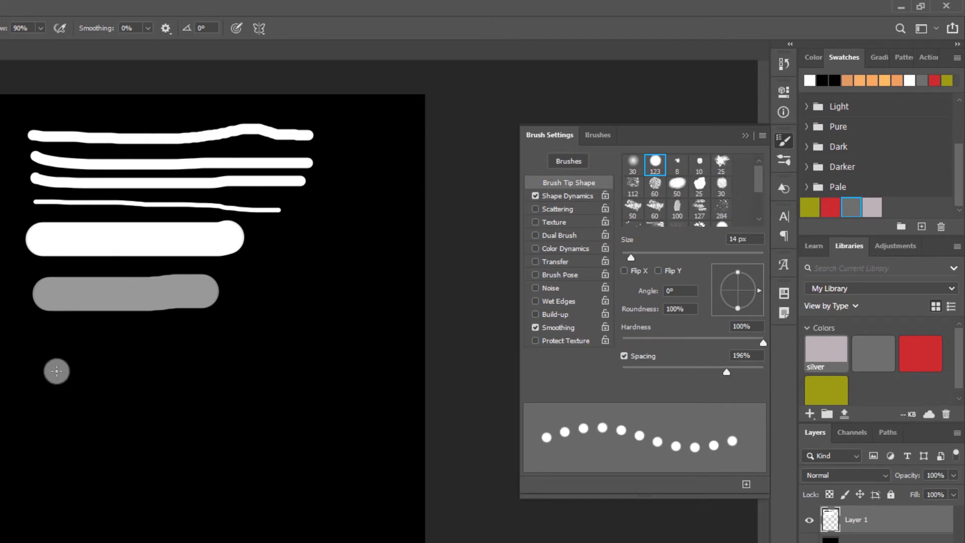
mouse_move(30, 353)
left_mouse_down()
mouse_move(167, 359)
mouse_move(270, 340)
mouse_move(301, 370)
mouse_move(392, 337)
left_mouse_up()
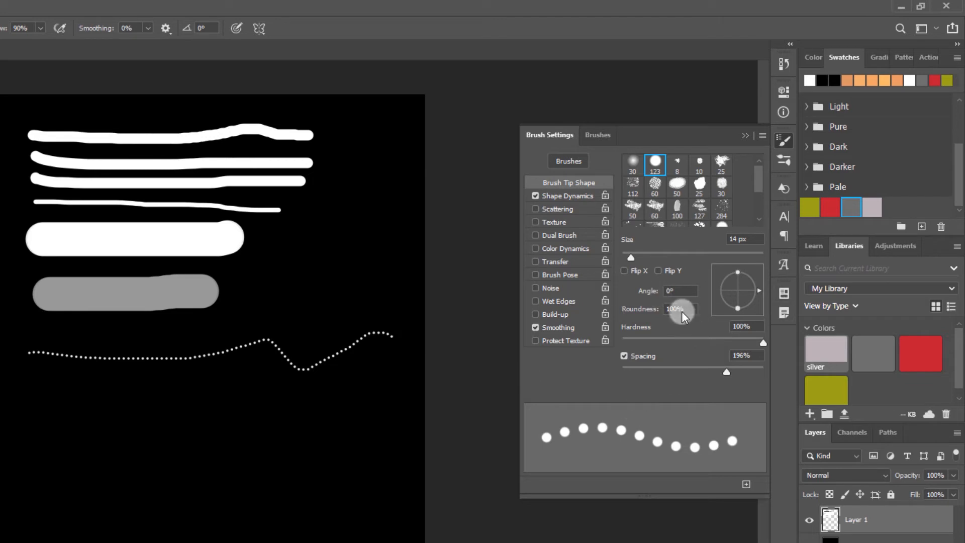
left_click_drag(718, 378, 729, 373)
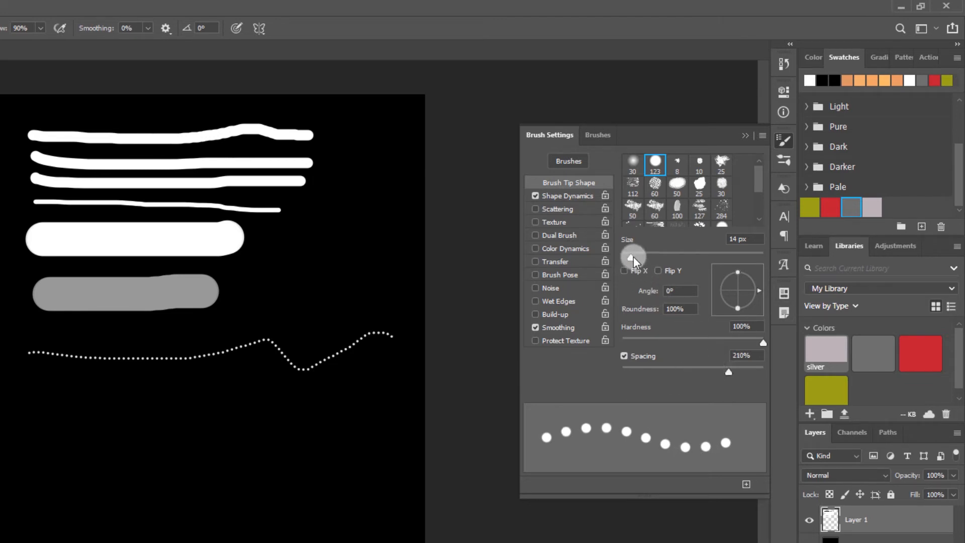
left_click_drag(632, 258, 641, 257)
left_click_drag(29, 388, 355, 403)
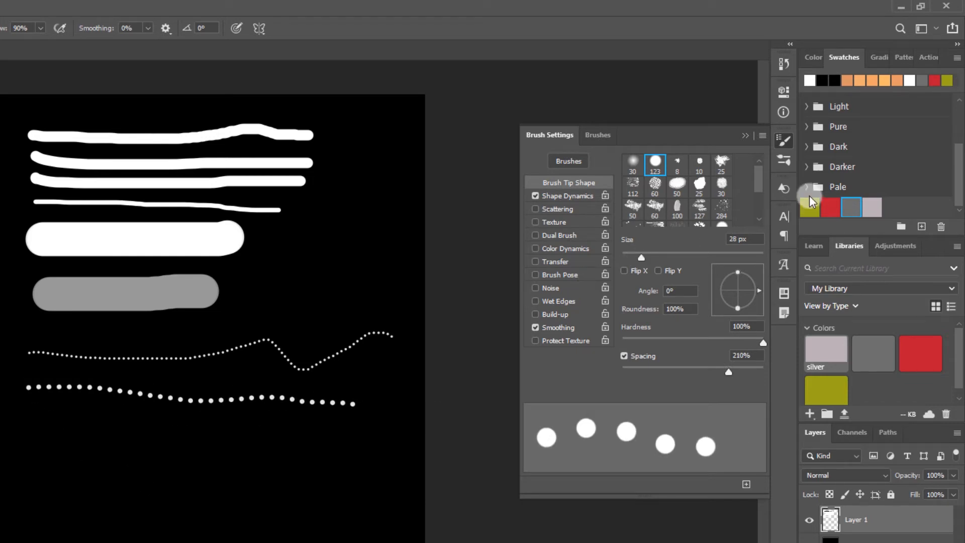
- Choose the textured 80 px brush tip, set its spacing to 153%, and paint two horizontal strokes below the dotted ones
mouse_move(756, 176)
left_mouse_down()
mouse_move(759, 209)
mouse_move(756, 170)
mouse_move(756, 199)
left_mouse_up()
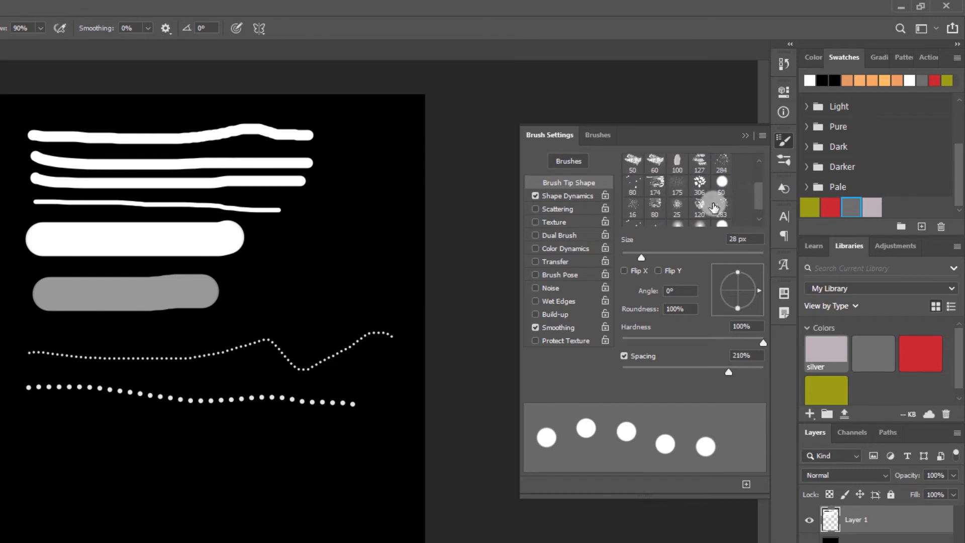
left_click(655, 210)
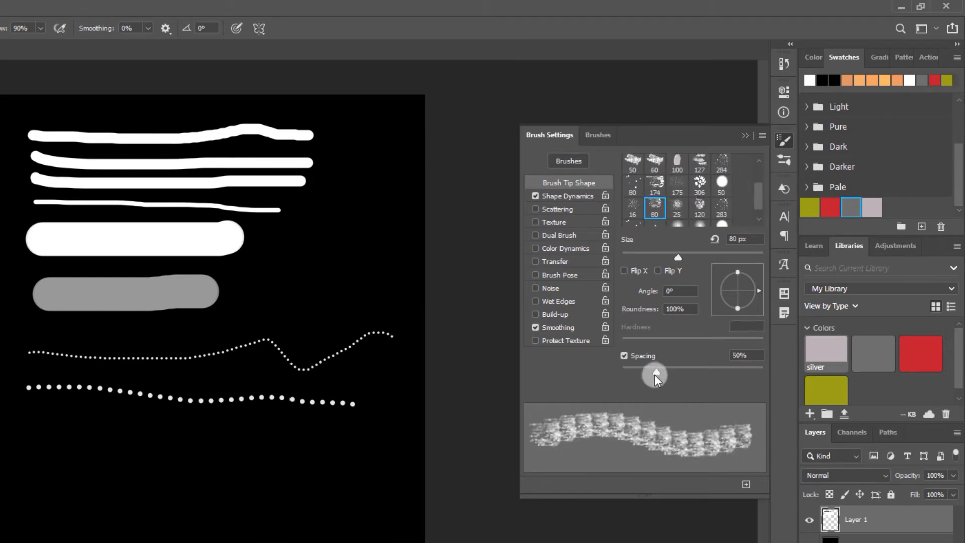
left_click_drag(655, 375, 712, 372)
mouse_move(36, 430)
left_mouse_down()
mouse_move(332, 457)
mouse_move(375, 449)
left_mouse_up()
left_click_drag(32, 464, 312, 478)
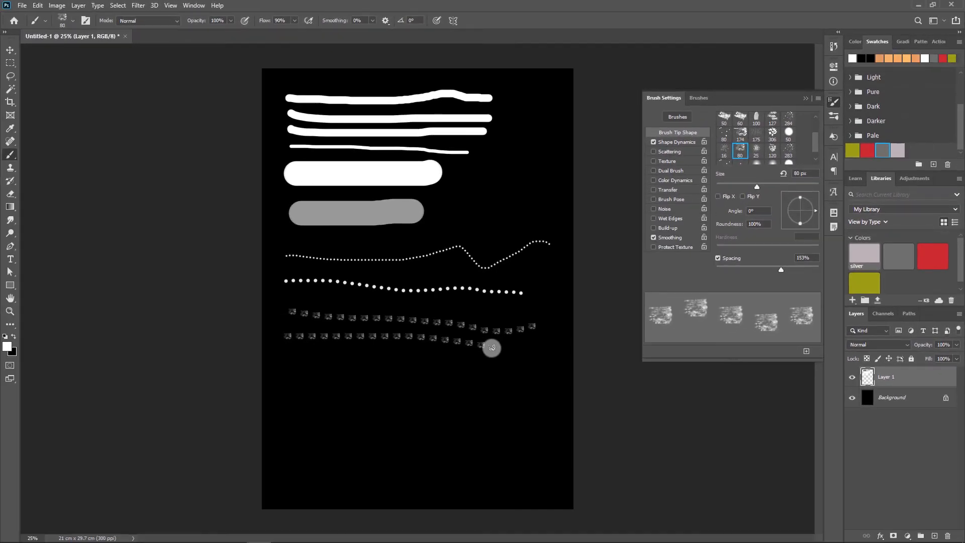
- Switch to the Pencil Tool, and from it to the Move Tool with no layer selected
right_click(8, 156)
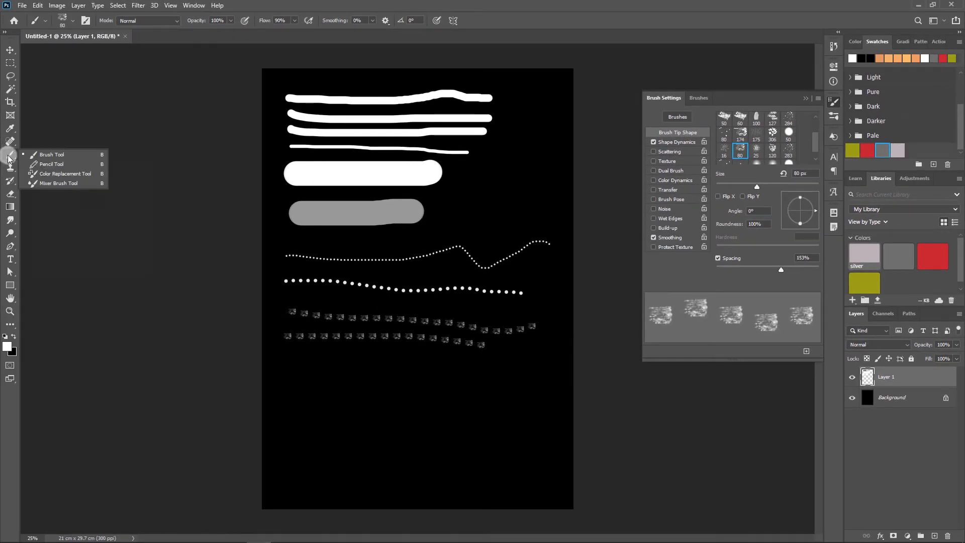
left_click(48, 165)
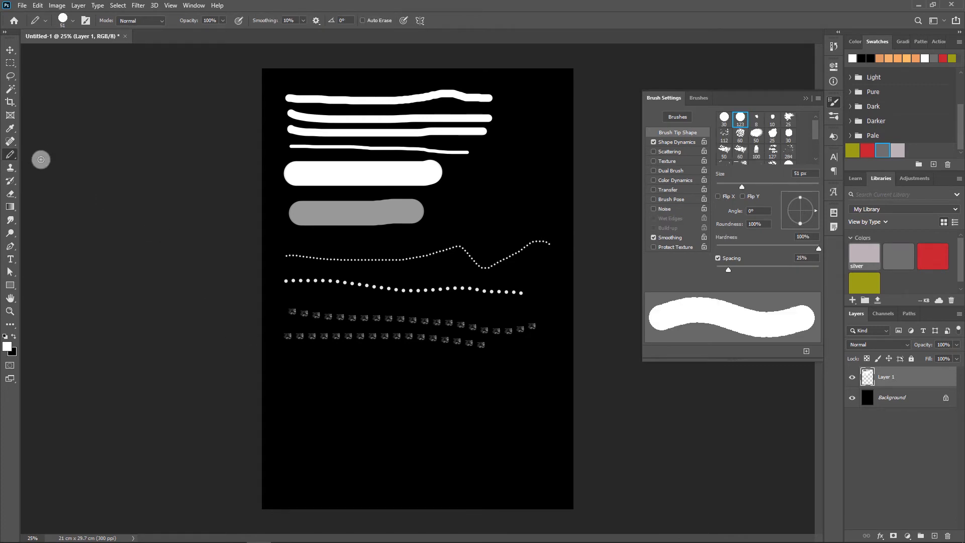
right_click(11, 152)
left_click(11, 154)
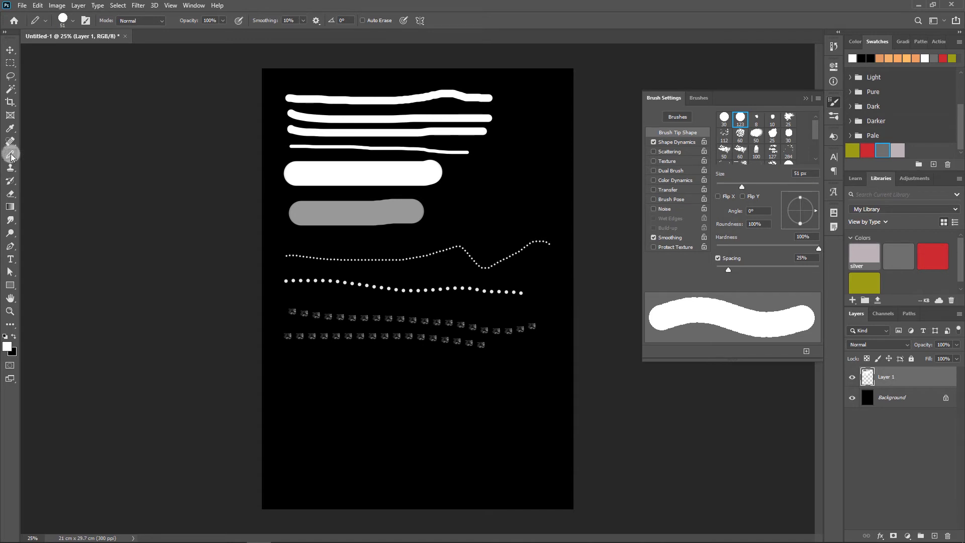
left_click(11, 52)
left_click(427, 412)
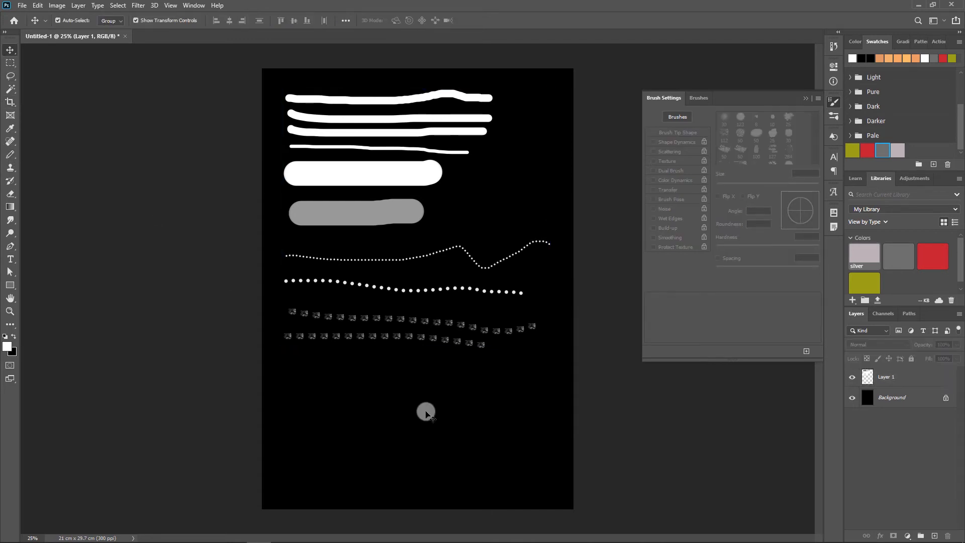
- Activate the Clone Stamp Tool and collapse the Brush Settings
left_click(10, 167)
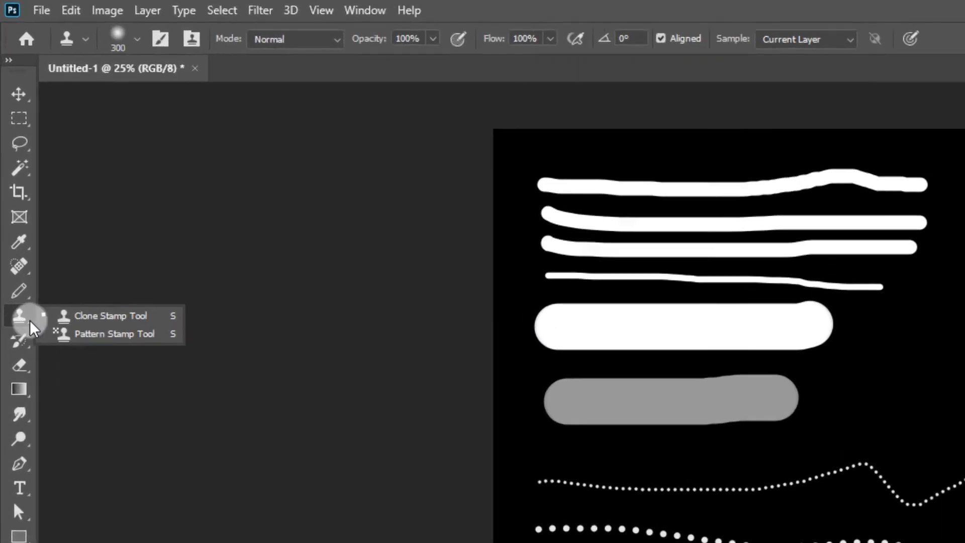
left_click(77, 345)
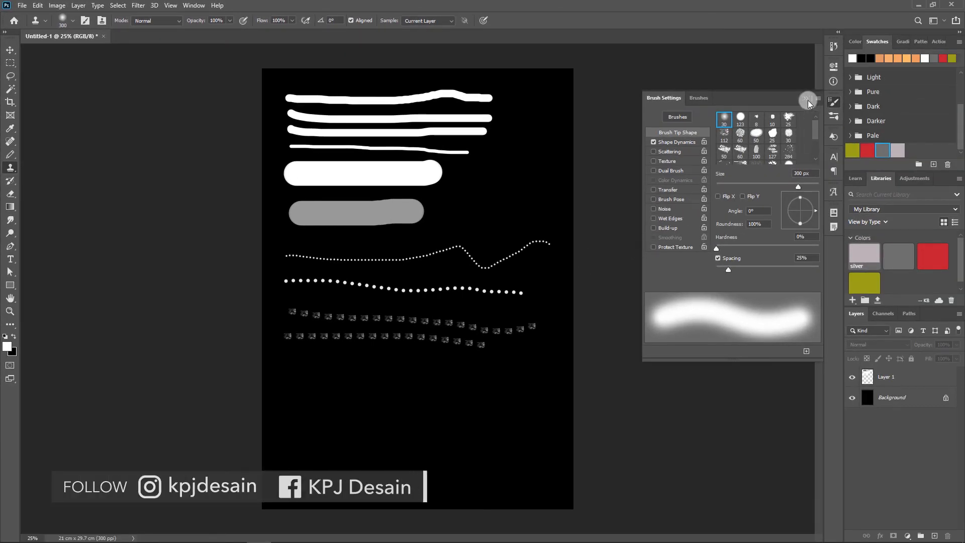
left_click(807, 100)
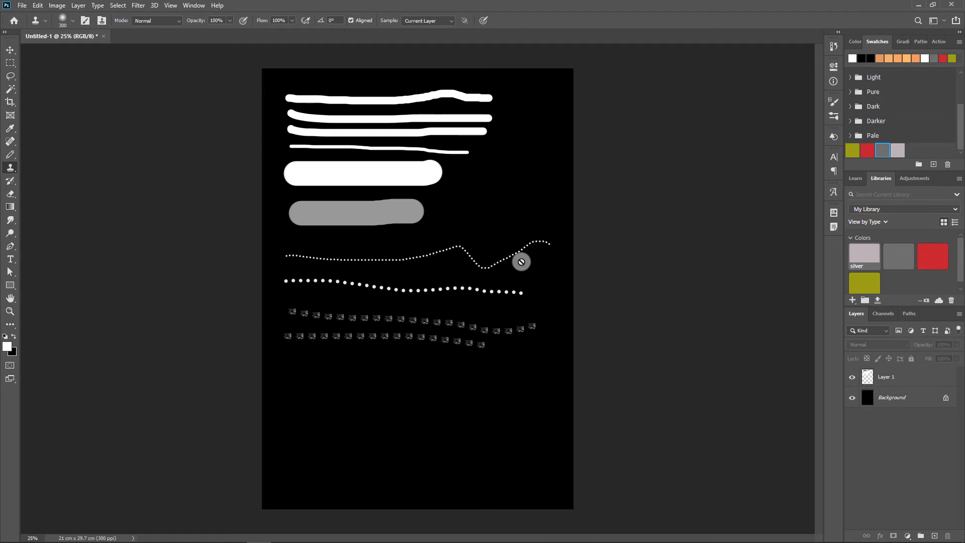
- Place the kelinci image as an embedded object, scaled down and positioned over the dotted and textured strokes
left_click(22, 5)
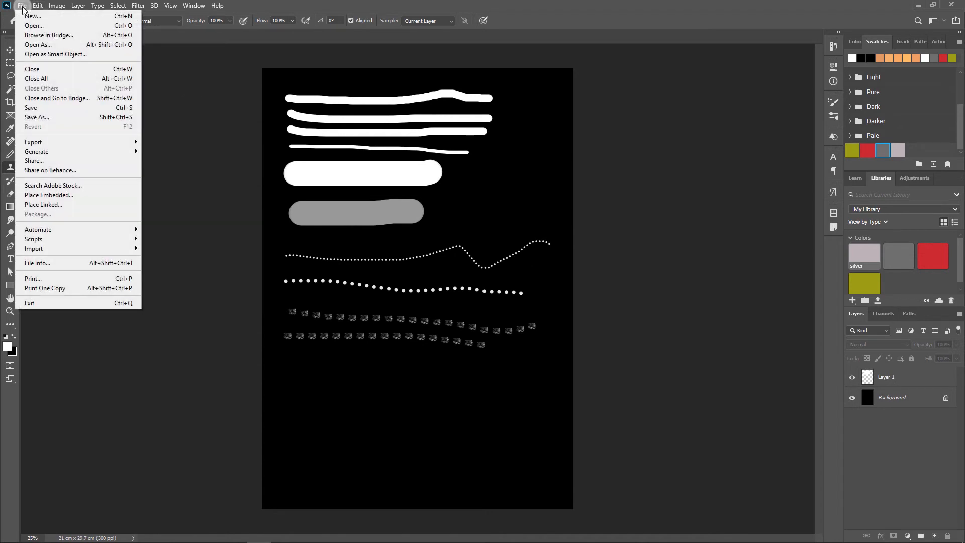
left_click(49, 194)
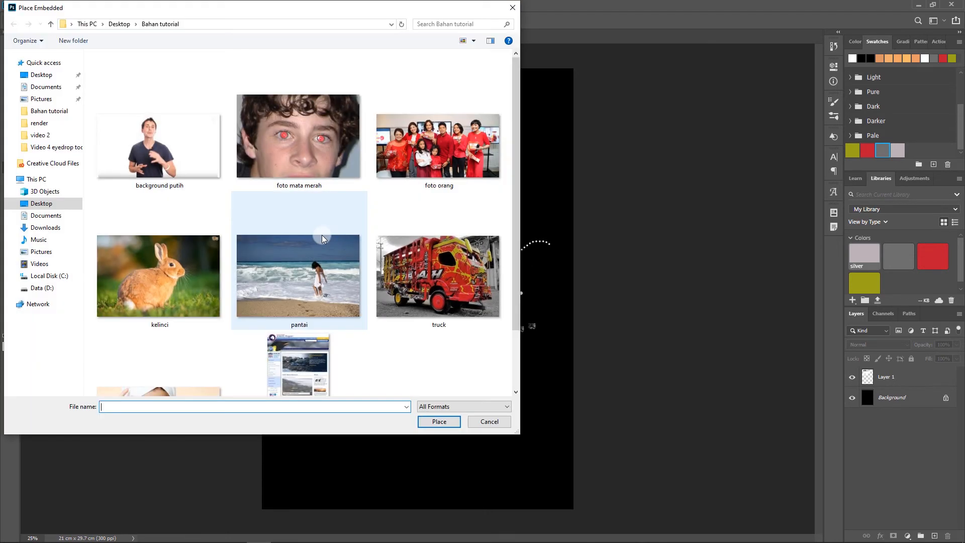
left_click_drag(516, 323, 513, 297)
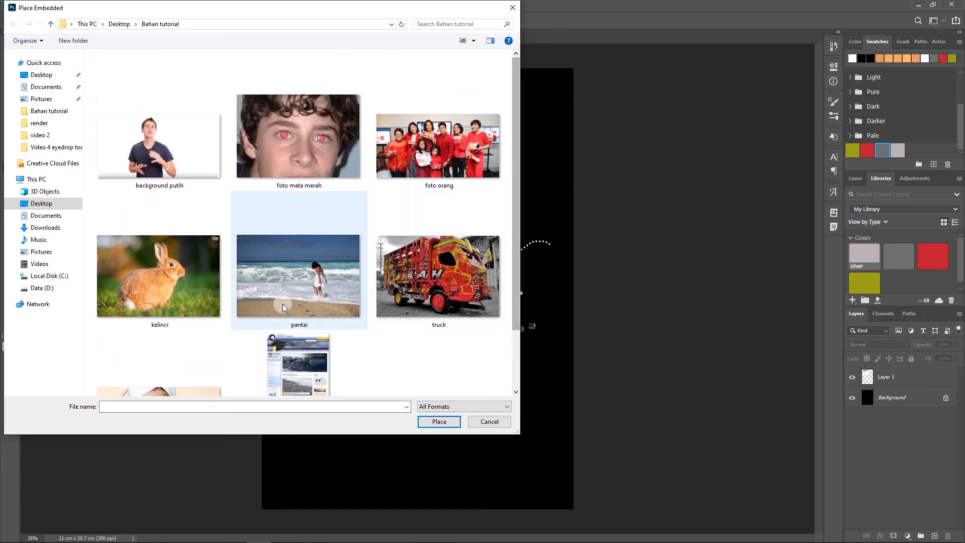
left_click(169, 279)
left_click(454, 422)
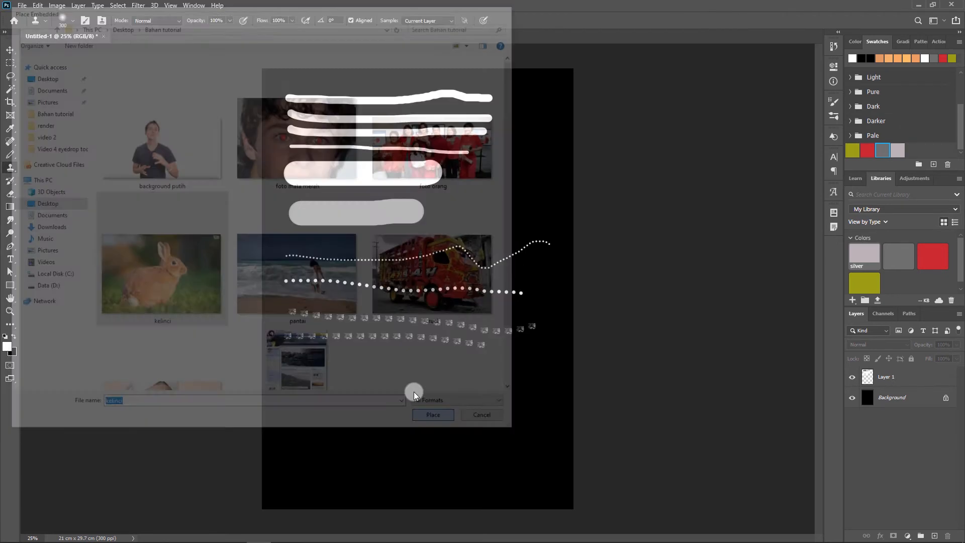
left_click_drag(576, 182, 435, 261)
key("s")
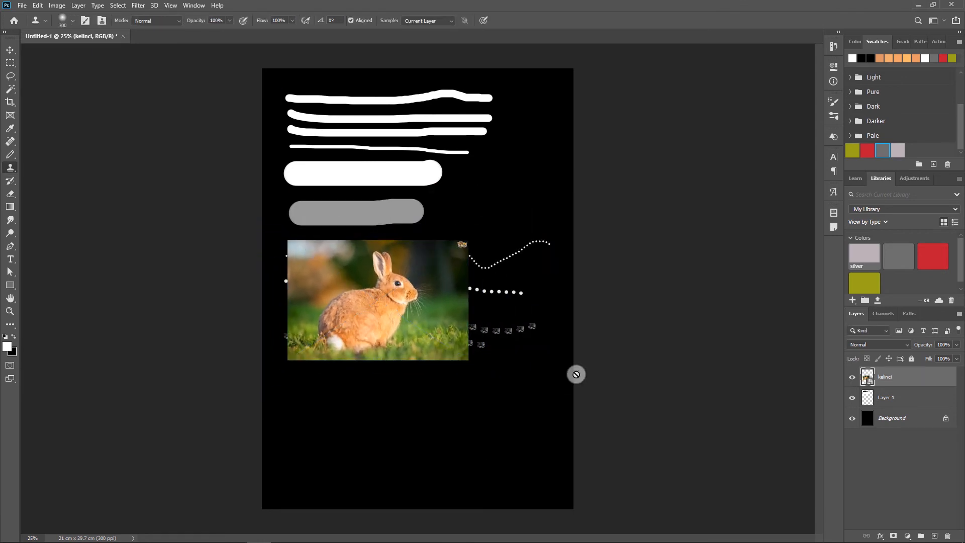
- Use the Brush Tool on the placed rabbit image and accept rasterizing the smart object
right_click(9, 168)
left_click(56, 191)
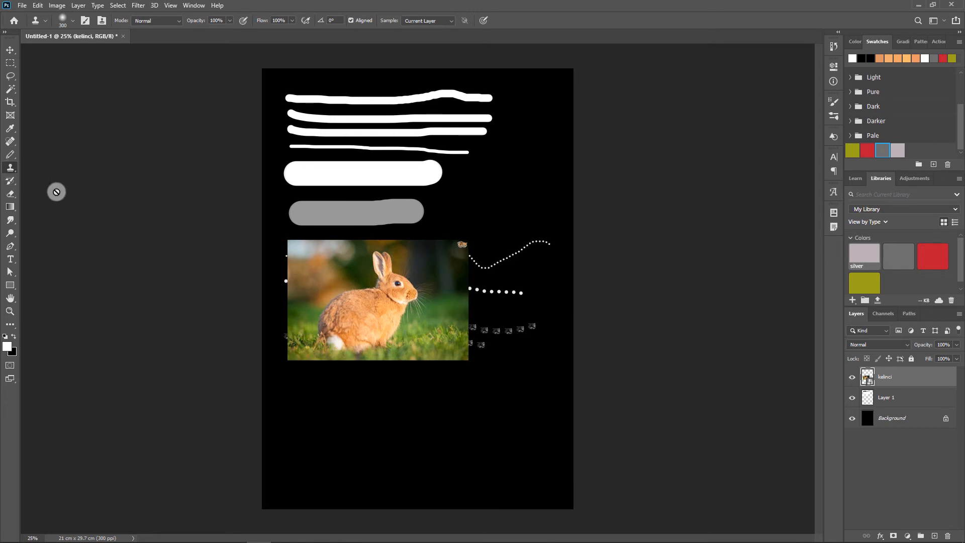
left_click(9, 155)
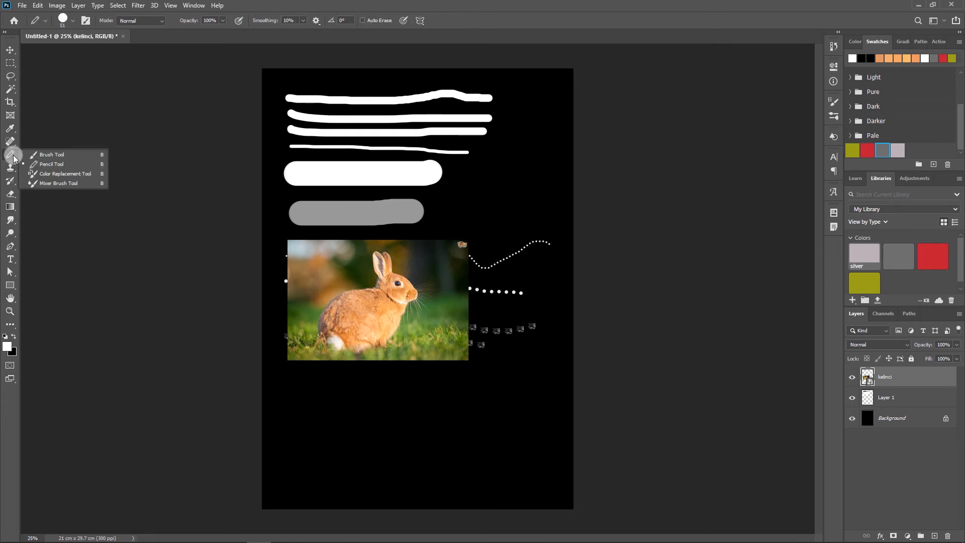
left_click(51, 152)
left_click(359, 287)
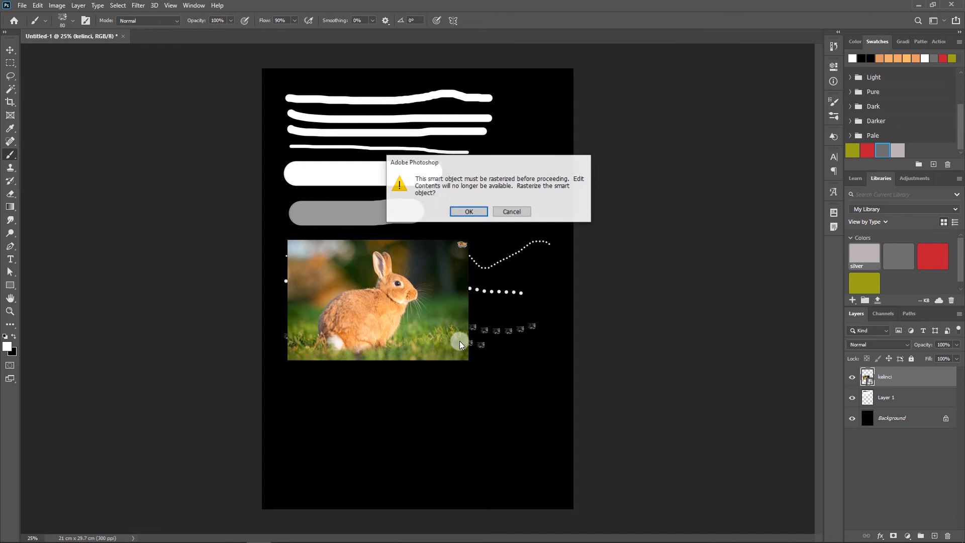
left_click(469, 213)
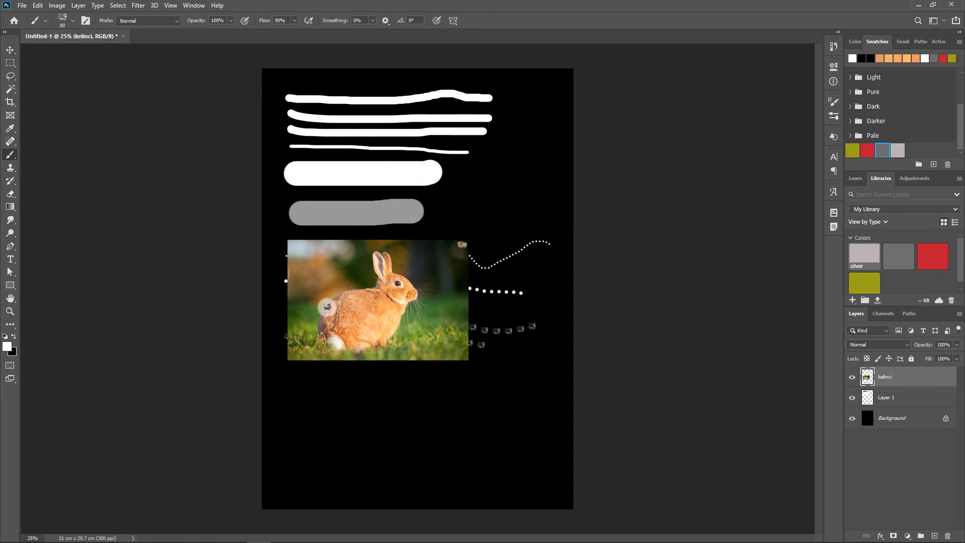
- Return to the Clone Stamp Tool and add a new empty layer above the kelinci layer
left_click(10, 169)
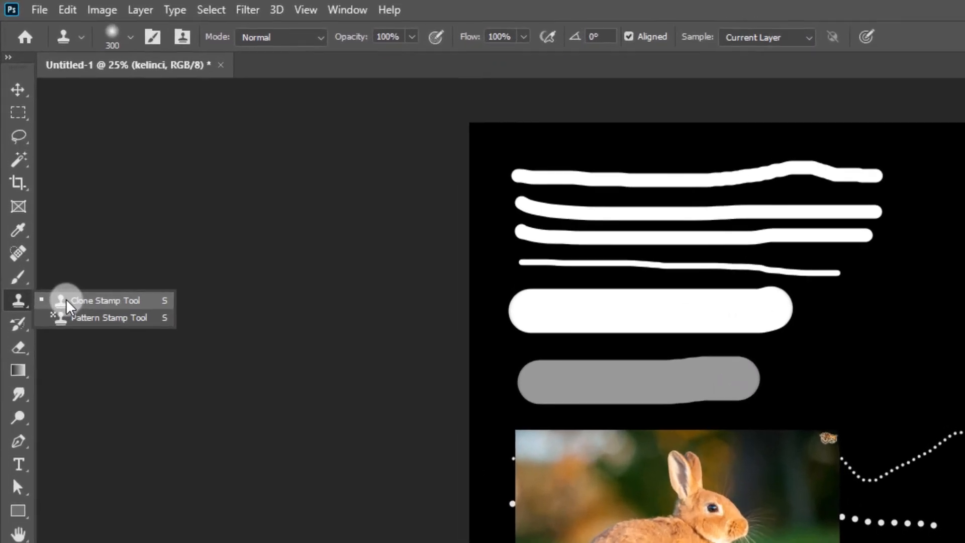
left_click(33, 167)
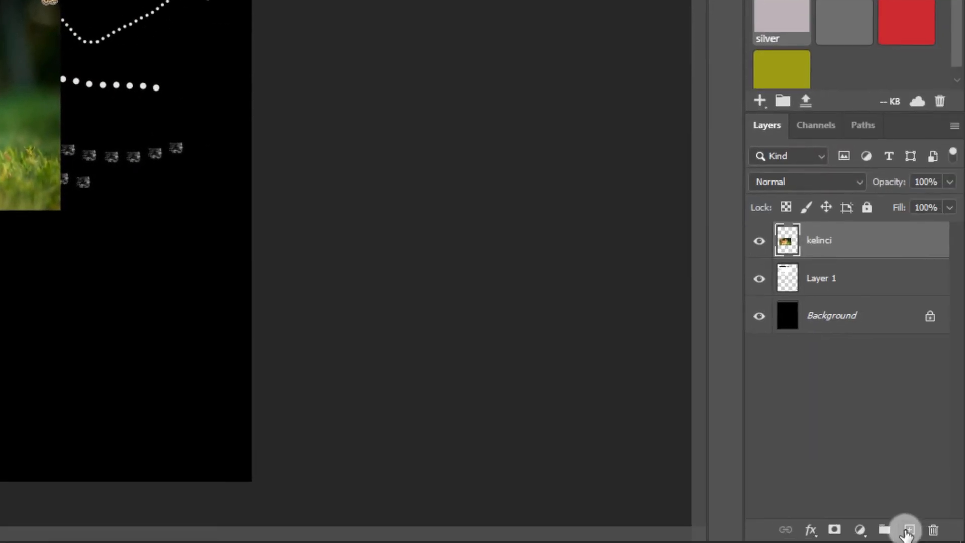
left_click(908, 531)
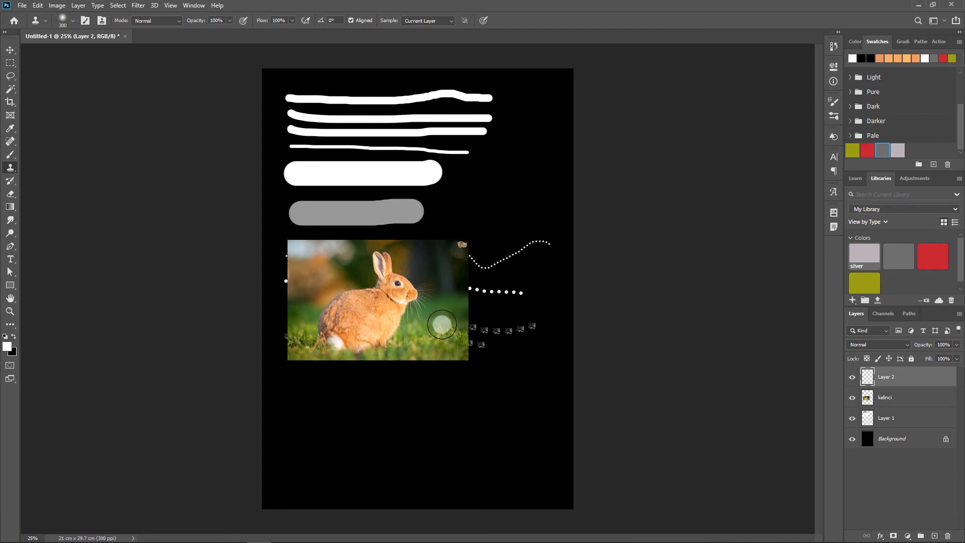
- Select the kelinci layer and sample the rabbit's head as the Clone Stamp source
left_click(896, 401)
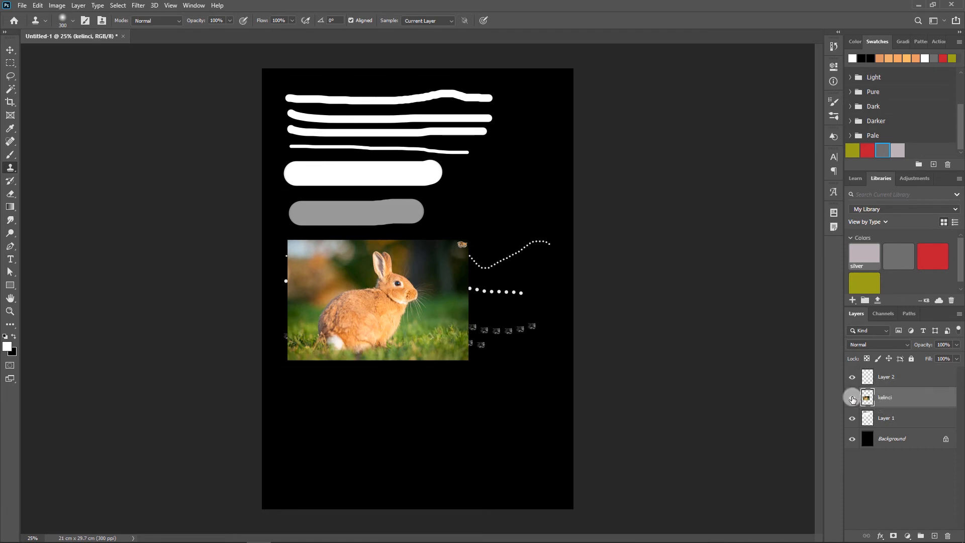
right_click(7, 168)
left_click(48, 165)
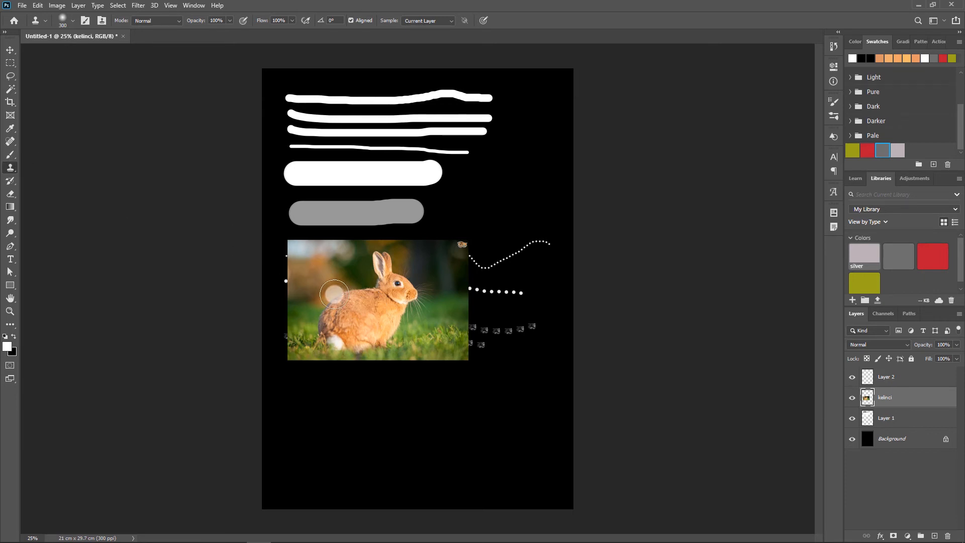
scroll(399, 307, "up", 2)
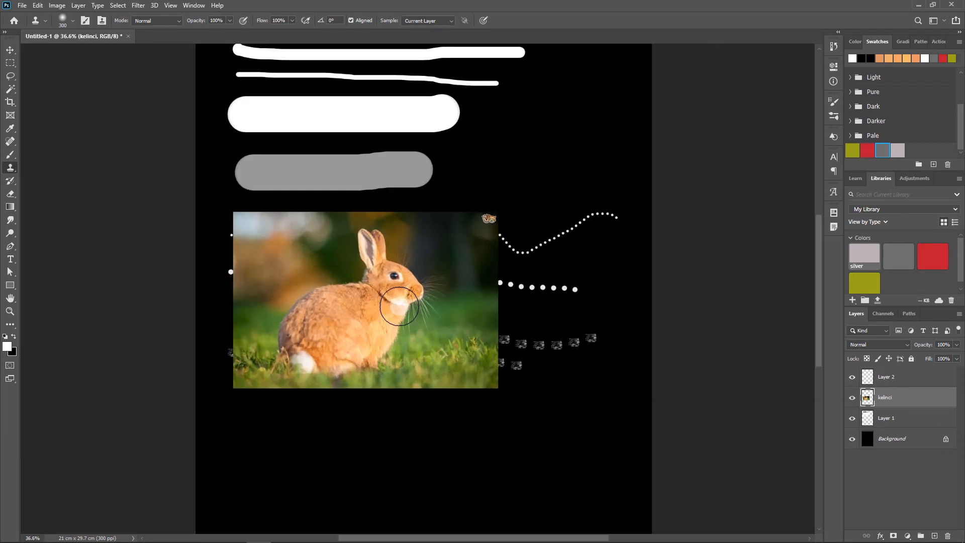
scroll(399, 306, "up", 2)
left_click_drag(412, 328, 390, 206)
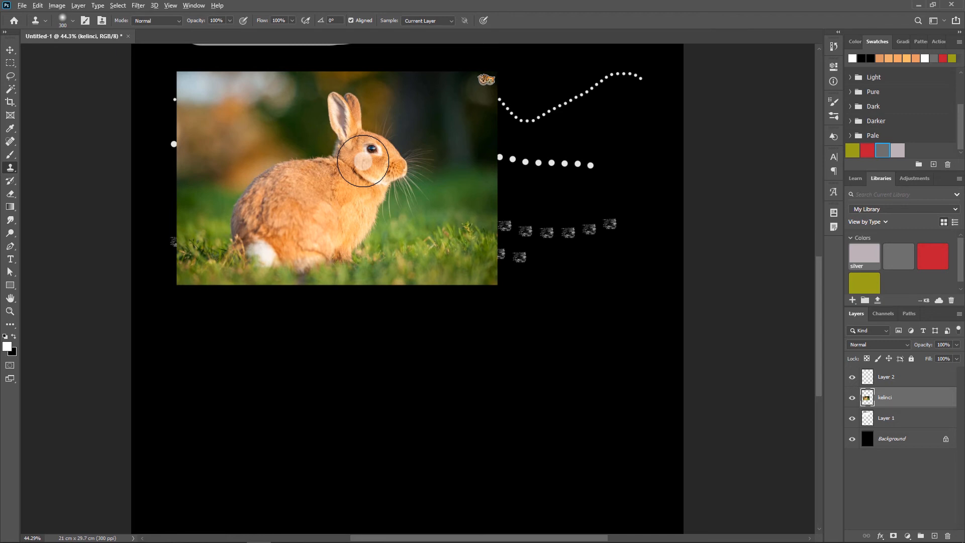
left_click(354, 167, "alt")
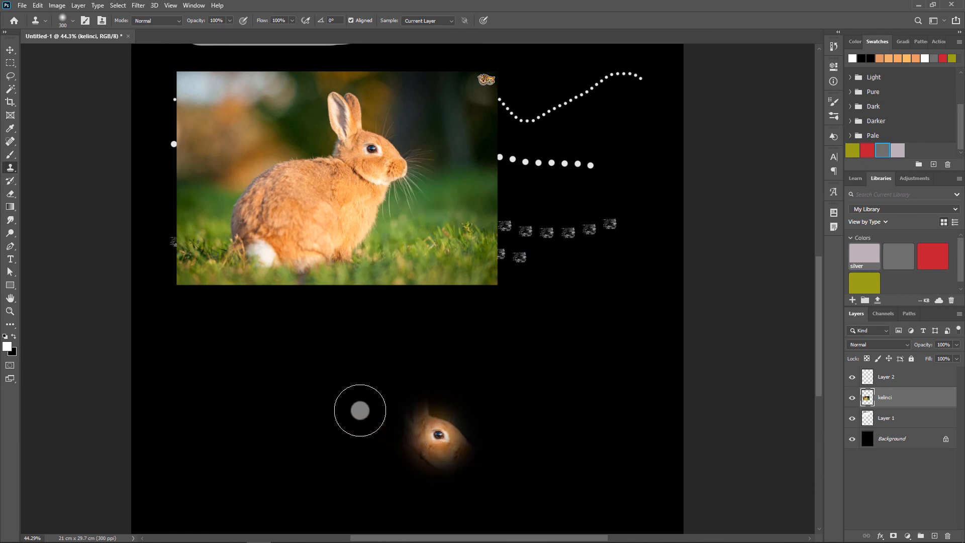
- Select the empty Layer 2 and paint a cloned copy of the rabbit directly below the original photo
left_click(909, 380)
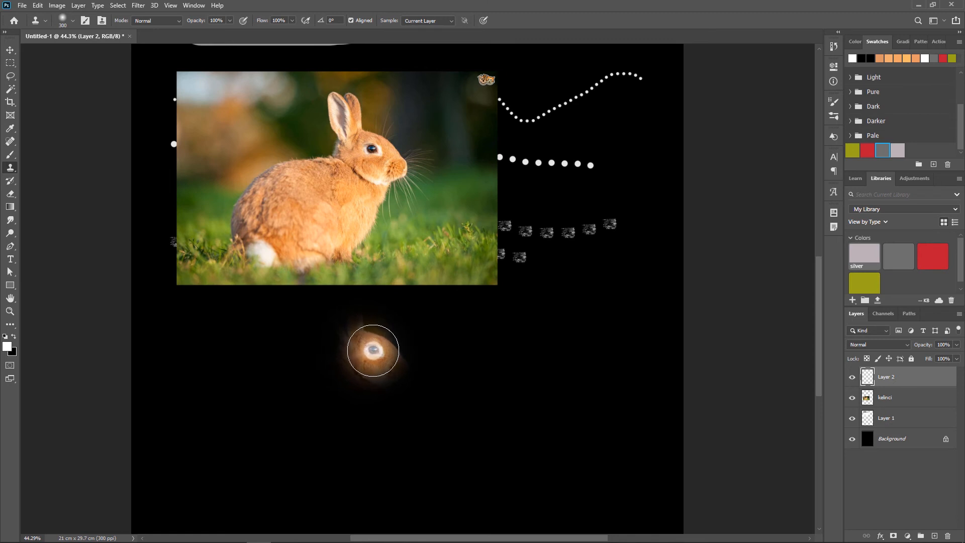
mouse_move(373, 350)
left_mouse_down()
mouse_move(362, 372)
mouse_move(339, 362)
mouse_move(358, 342)
mouse_move(336, 369)
mouse_move(324, 332)
mouse_move(334, 367)
mouse_move(308, 385)
mouse_move(312, 351)
mouse_move(330, 374)
mouse_move(304, 364)
mouse_move(314, 328)
mouse_move(299, 375)
mouse_move(265, 359)
mouse_move(286, 353)
mouse_move(286, 377)
mouse_move(251, 339)
mouse_move(281, 361)
mouse_move(261, 367)
mouse_move(272, 345)
mouse_move(262, 365)
mouse_move(247, 348)
mouse_move(263, 378)
mouse_move(243, 357)
mouse_move(257, 381)
mouse_move(234, 372)
mouse_move(250, 372)
mouse_move(235, 391)
mouse_move(250, 379)
mouse_move(255, 392)
mouse_move(238, 371)
mouse_move(243, 386)
mouse_move(268, 369)
mouse_move(253, 380)
mouse_move(256, 366)
mouse_move(274, 402)
mouse_move(248, 381)
mouse_move(264, 394)
mouse_move(249, 405)
mouse_move(257, 376)
mouse_move(269, 414)
mouse_move(226, 385)
mouse_move(278, 415)
mouse_move(264, 361)
mouse_move(264, 397)
mouse_move(276, 360)
mouse_move(308, 424)
mouse_move(324, 384)
mouse_move(350, 387)
mouse_move(328, 416)
mouse_move(359, 389)
mouse_move(341, 419)
mouse_move(361, 389)
mouse_move(396, 365)
mouse_move(410, 379)
mouse_move(377, 329)
mouse_move(358, 319)
mouse_move(312, 337)
mouse_move(206, 315)
mouse_move(204, 436)
mouse_move(246, 456)
mouse_move(327, 461)
left_mouse_up()
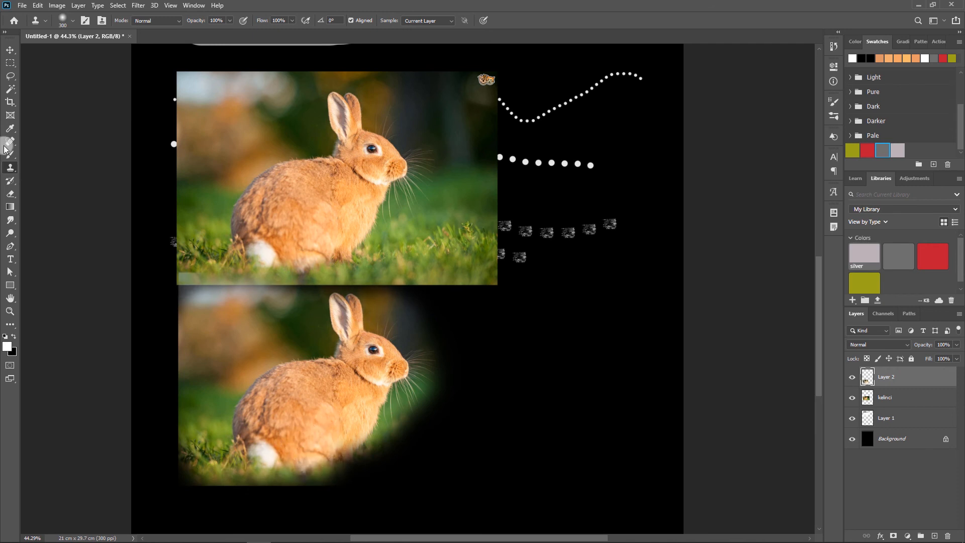
- Hide the kelinci layer and move the cloned rabbit on Layer 2 slightly downward
left_click(10, 49)
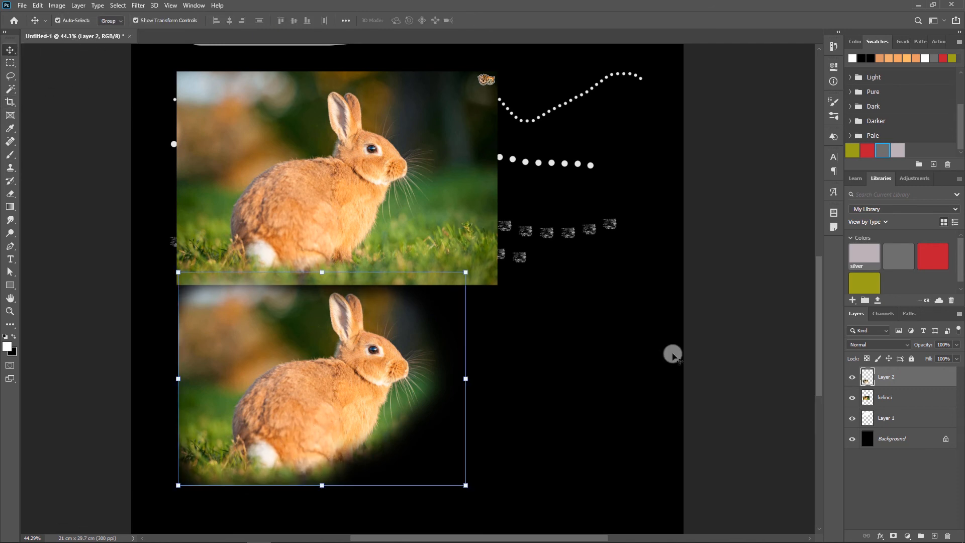
left_click(853, 398)
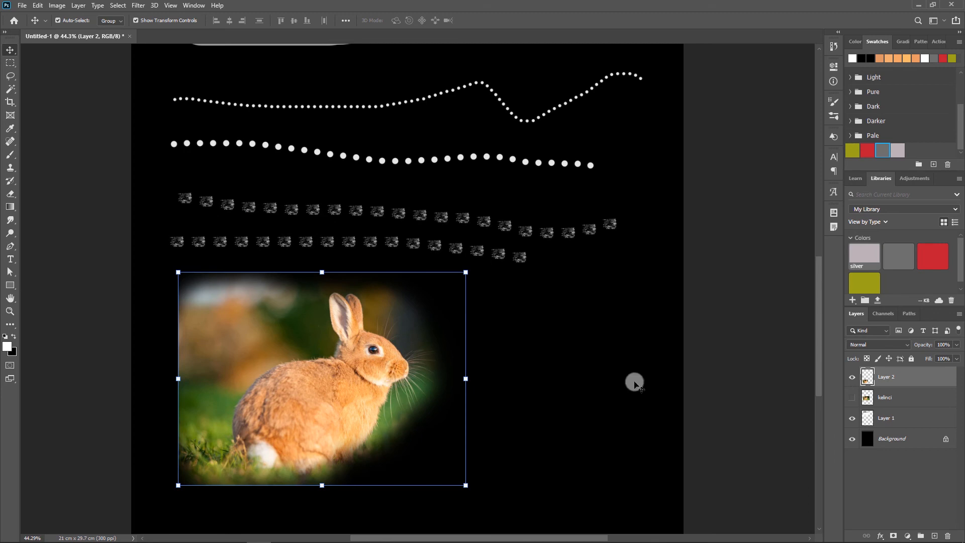
left_click_drag(322, 350, 297, 380)
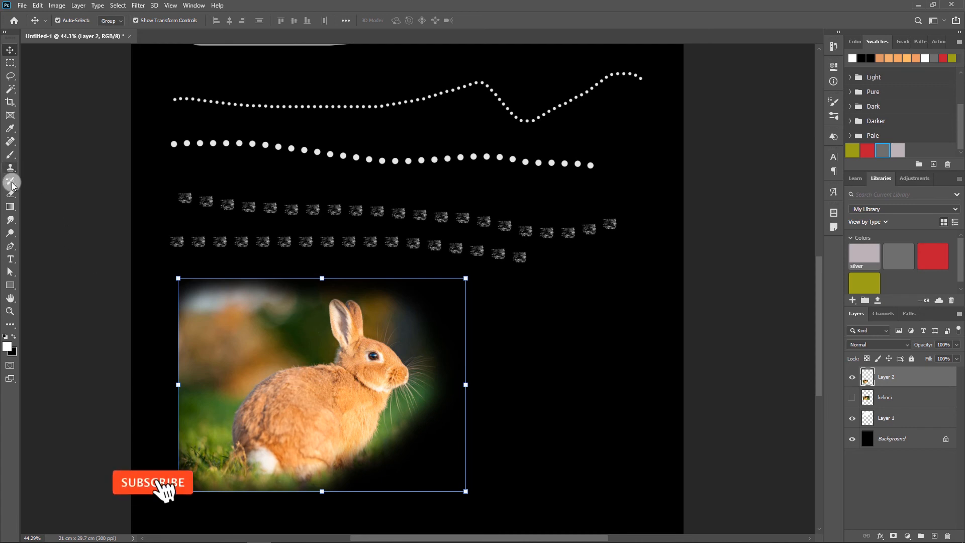
- Switch to the Clone Stamp Tool and from there to the History Brush Tool
left_click(10, 167)
left_click(42, 169)
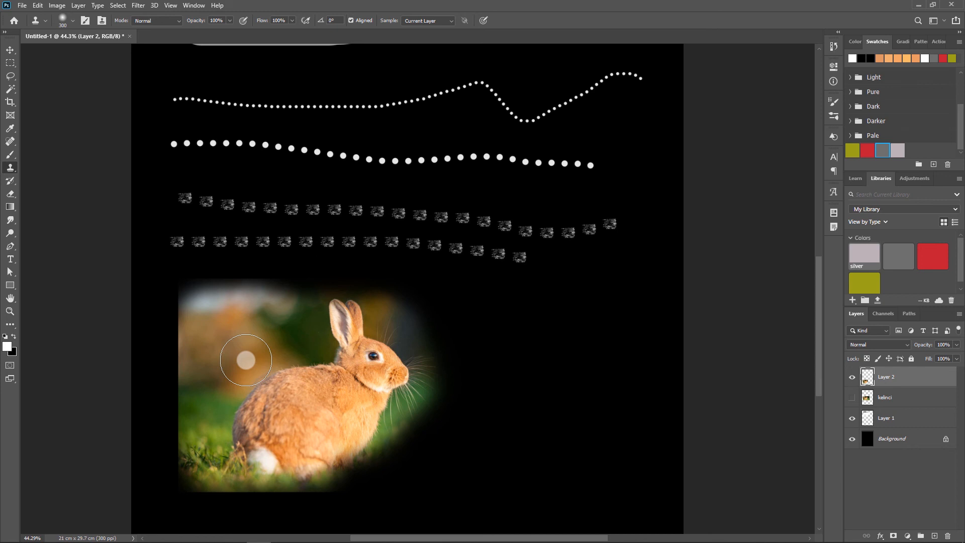
right_click(12, 172)
left_click(7, 170)
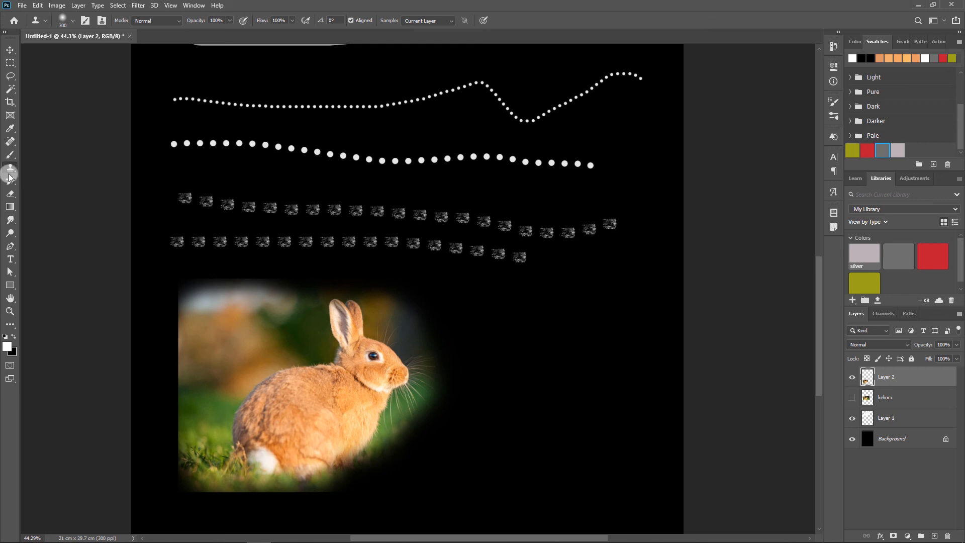
left_click(10, 180)
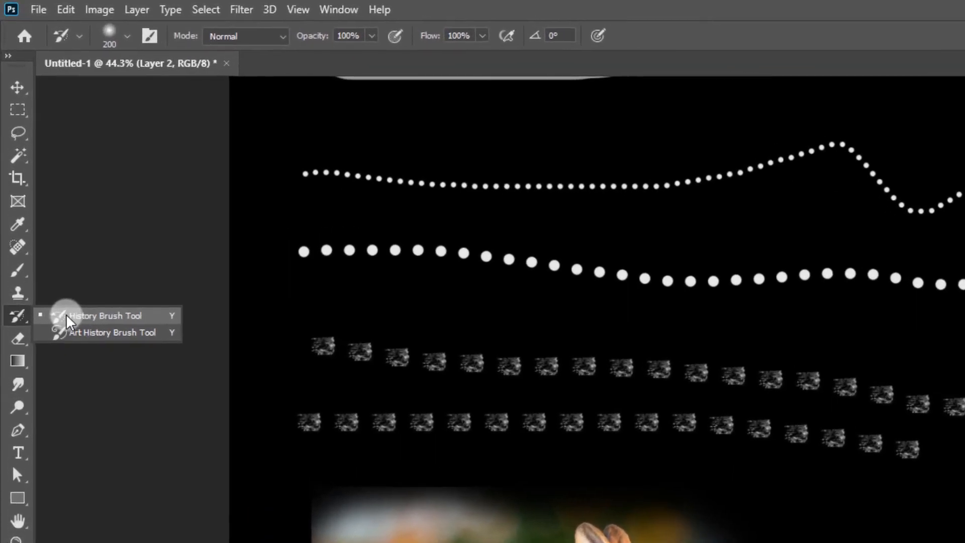
left_click(67, 316)
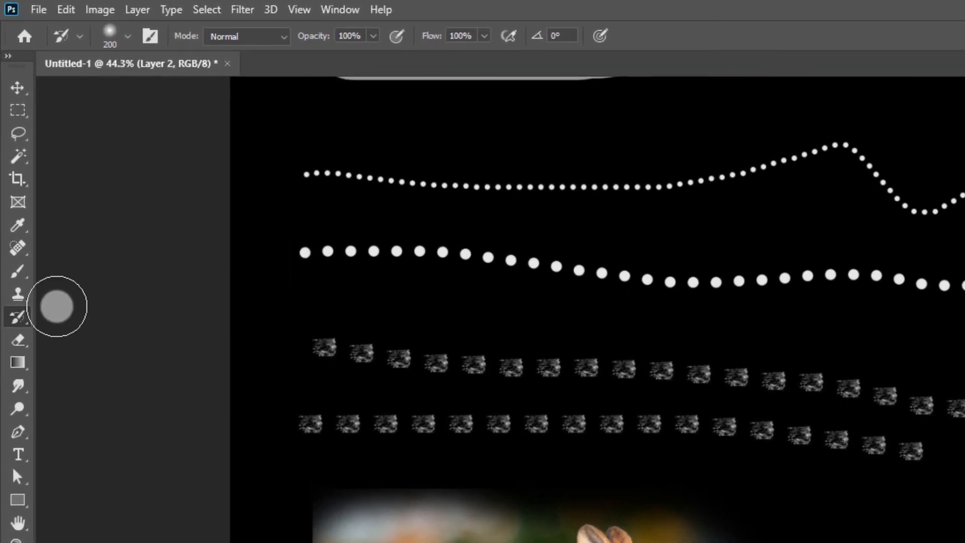
- Activate the Move Tool and deselect Layer 2 so the whole canvas can be viewed
left_click(17, 87)
left_click(448, 369)
scroll(430, 352, "down", 7)
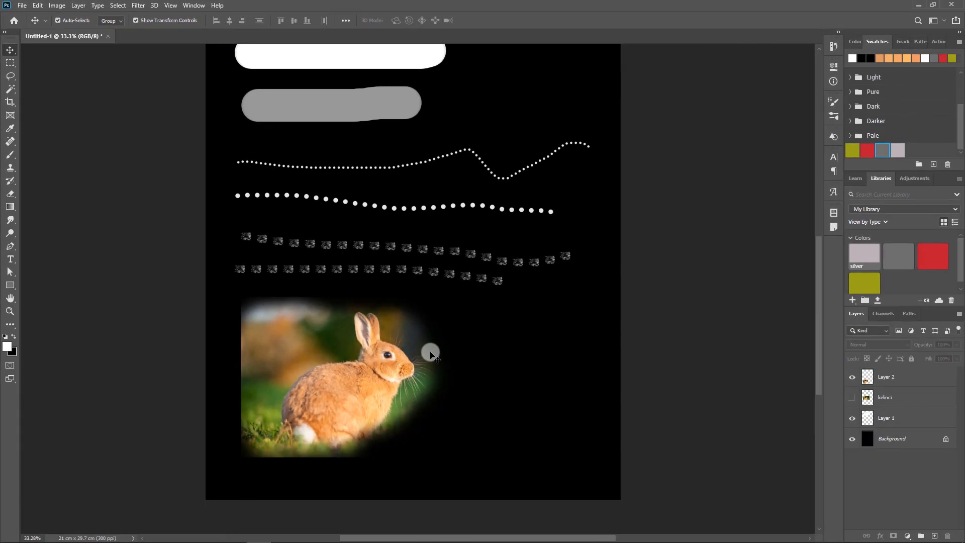
scroll(431, 354, "up", 2)
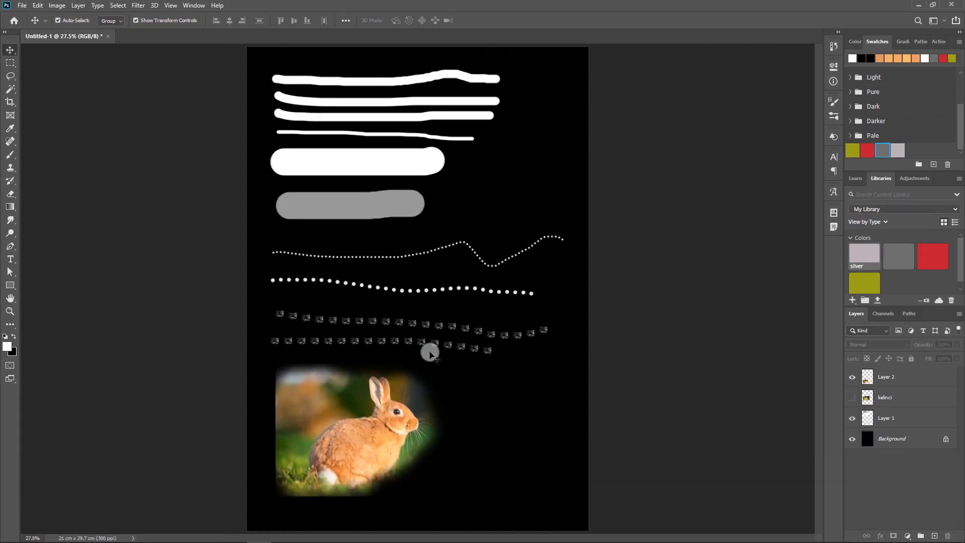
scroll(429, 354, "down", 1)
scroll(429, 354, "up", 1)
- Open the image "background putih" from the Bahan tutorial folder as a separate document
left_click(22, 7)
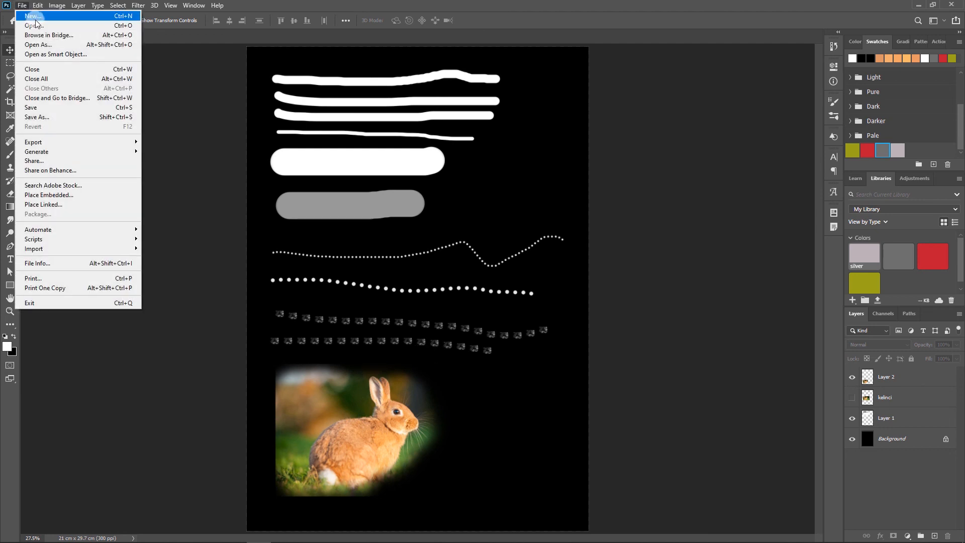
left_click(35, 20)
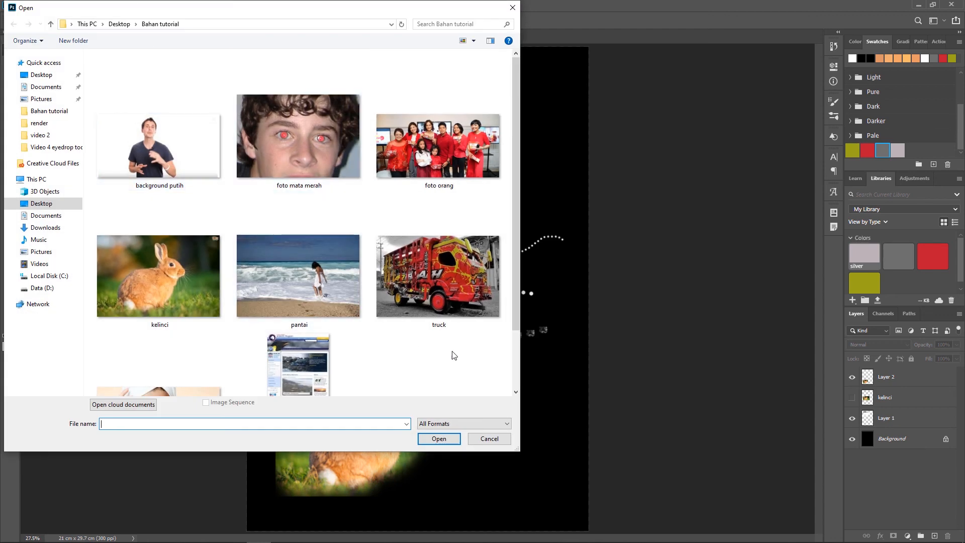
left_click_drag(515, 316, 516, 385)
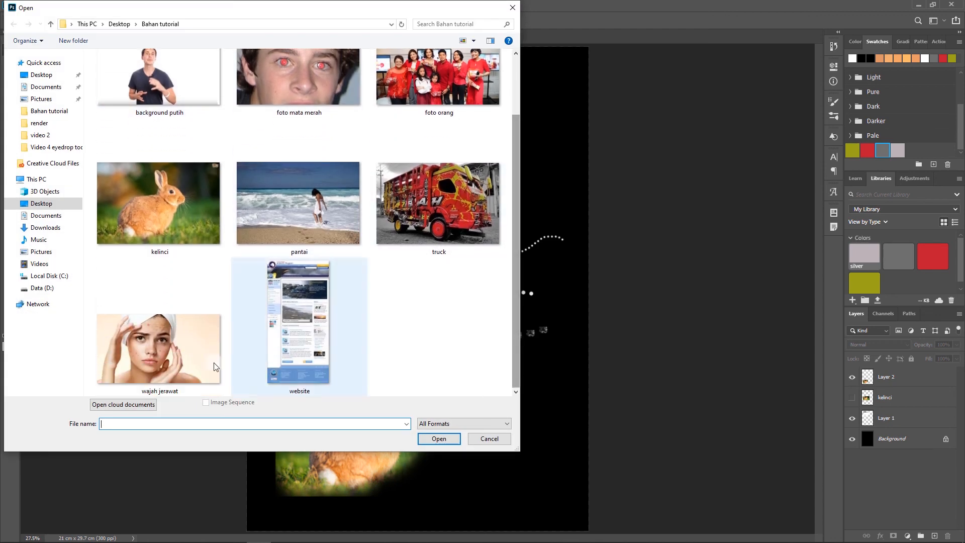
left_click(182, 201)
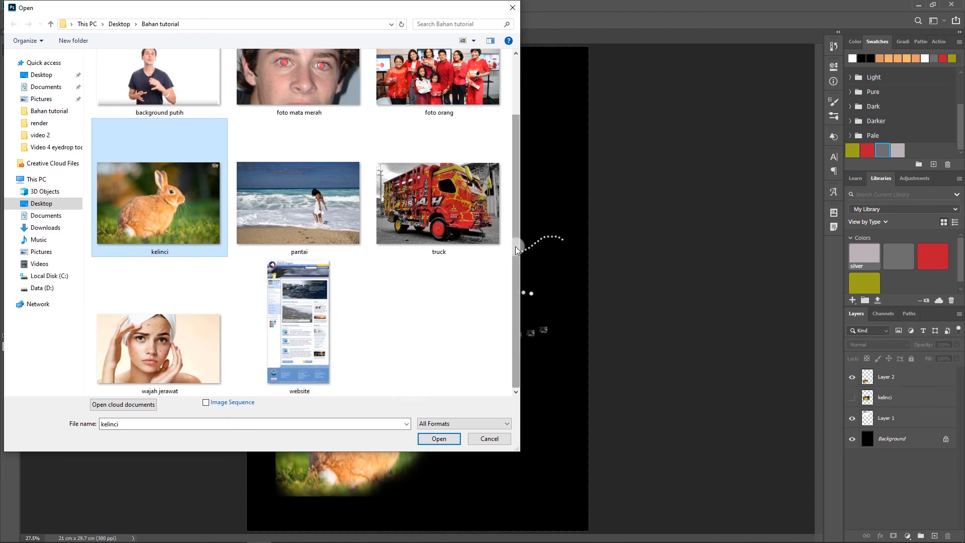
left_click_drag(515, 247, 515, 213)
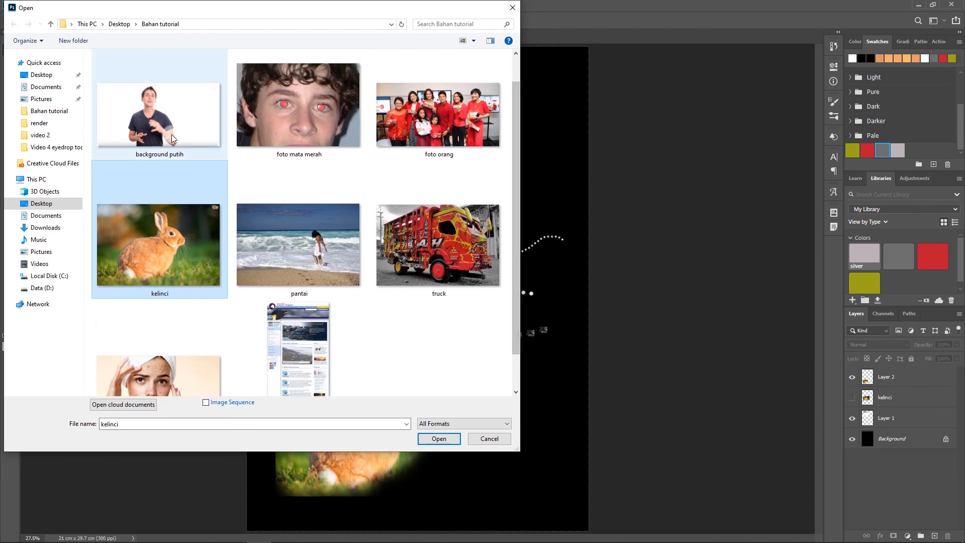
left_click(160, 116)
left_click(439, 438)
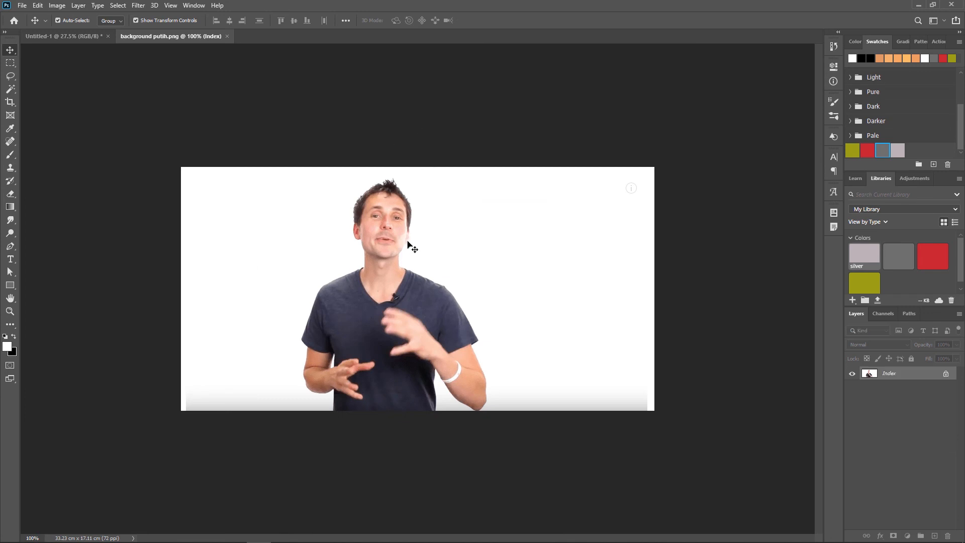
scroll(409, 249, "up", 5)
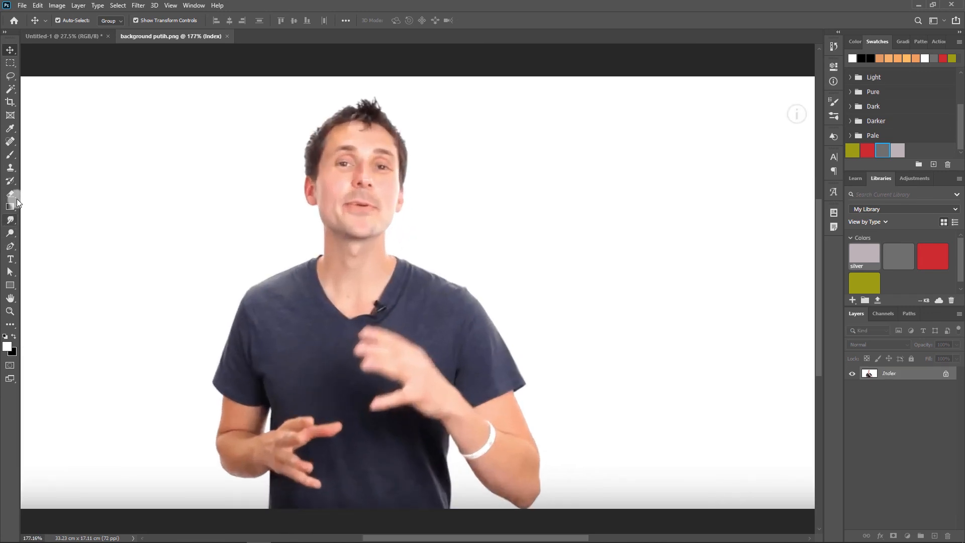
- Paint a white textured stroke over the man's neck with the Brush Tool
left_click(11, 171)
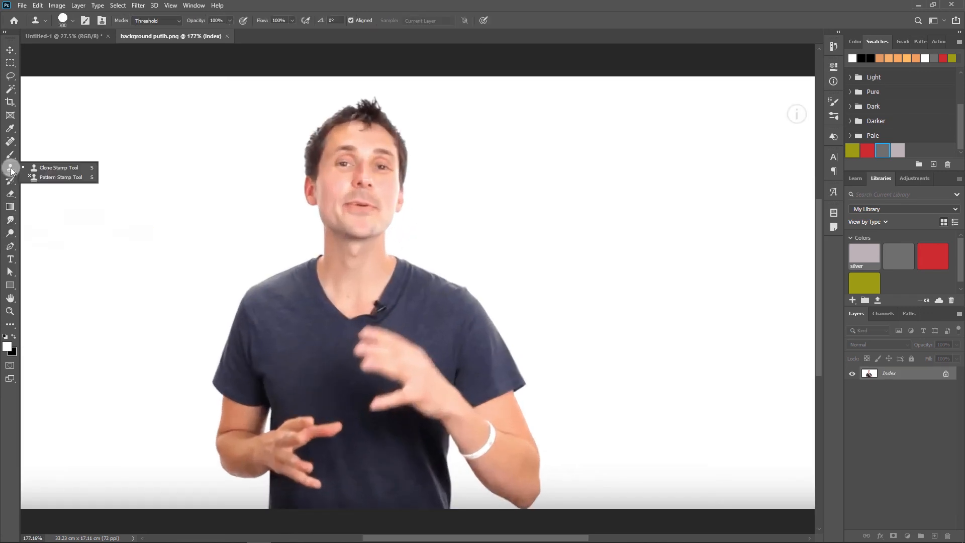
left_click(11, 182)
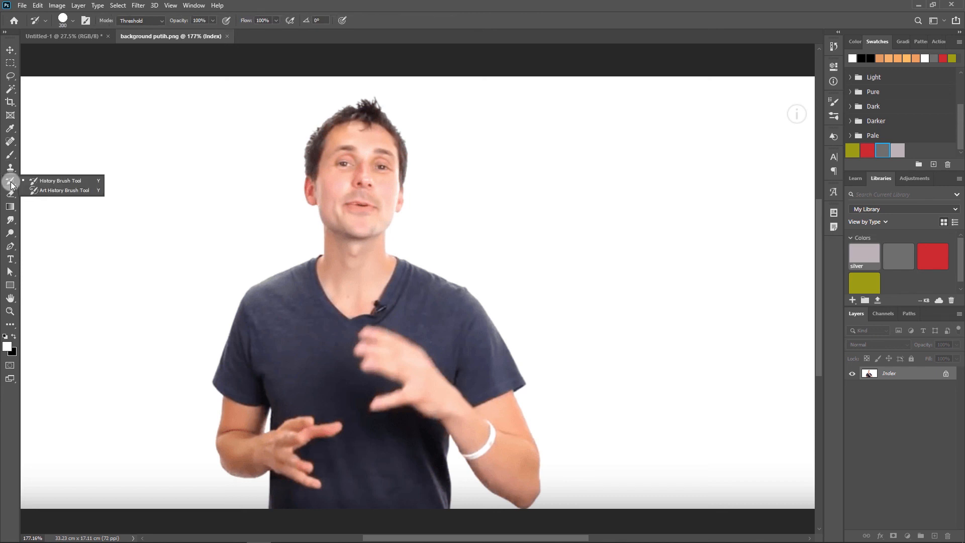
left_click(11, 160)
left_click(50, 156)
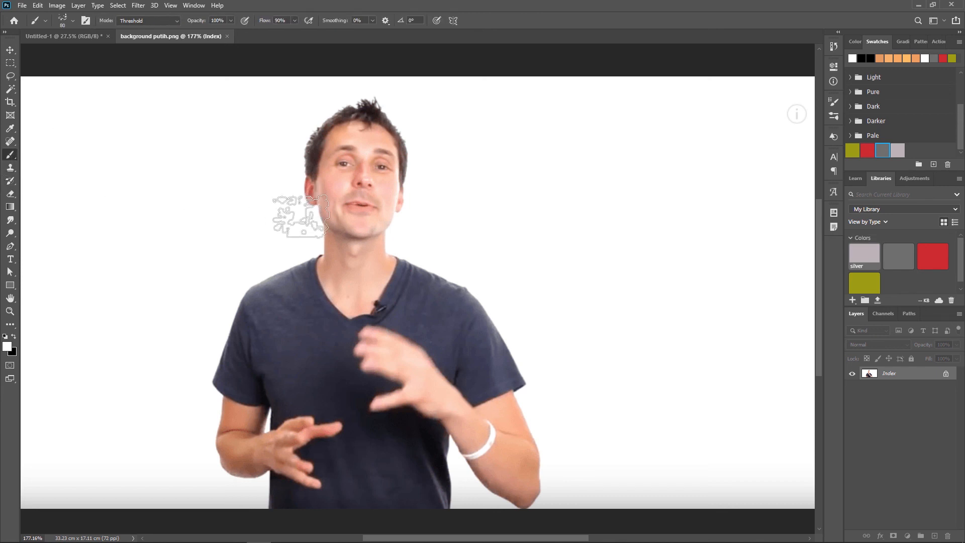
mouse_move(296, 241)
left_mouse_down()
mouse_move(449, 239)
mouse_move(269, 269)
left_mouse_up()
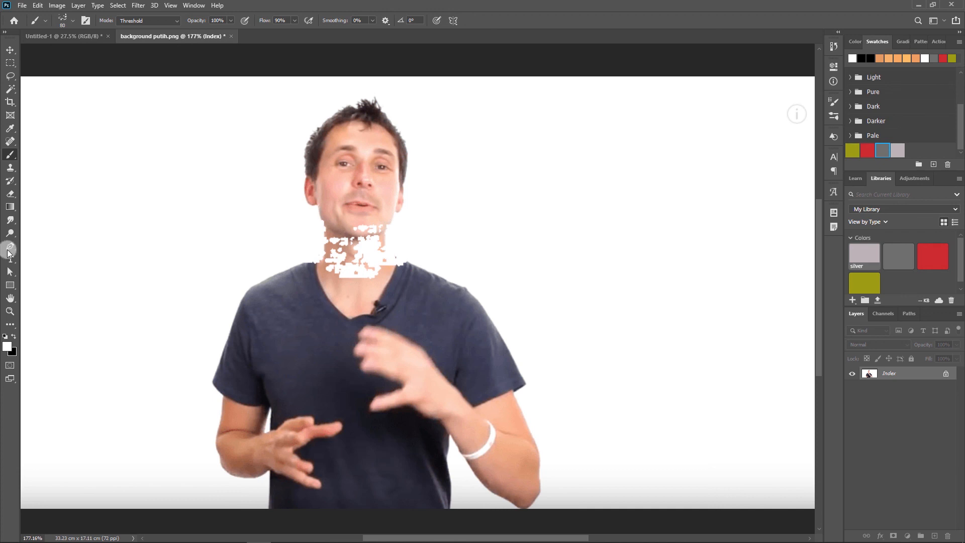
- Restore the man's neck by painting over the white marks with the History Brush Tool
left_click(11, 182)
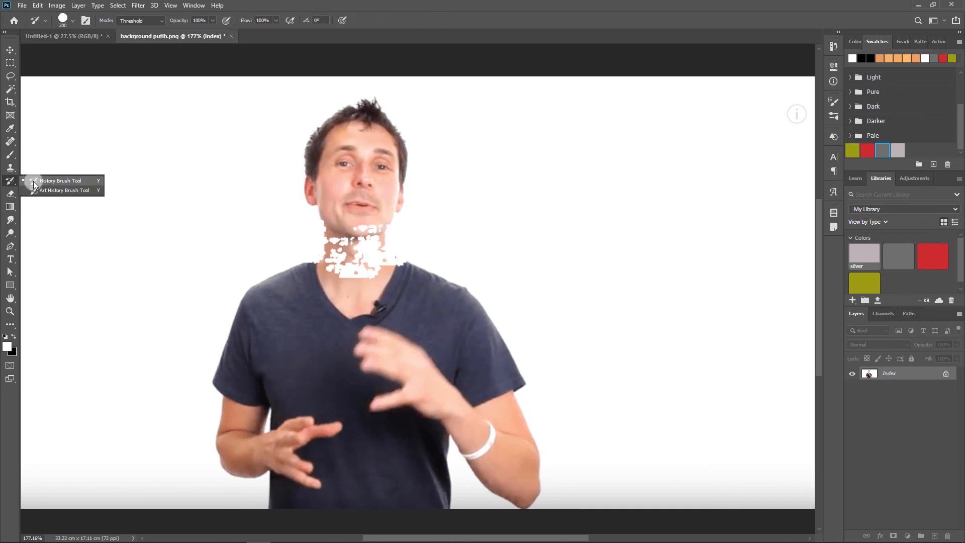
left_click(56, 181)
left_click_drag(352, 258, 339, 260)
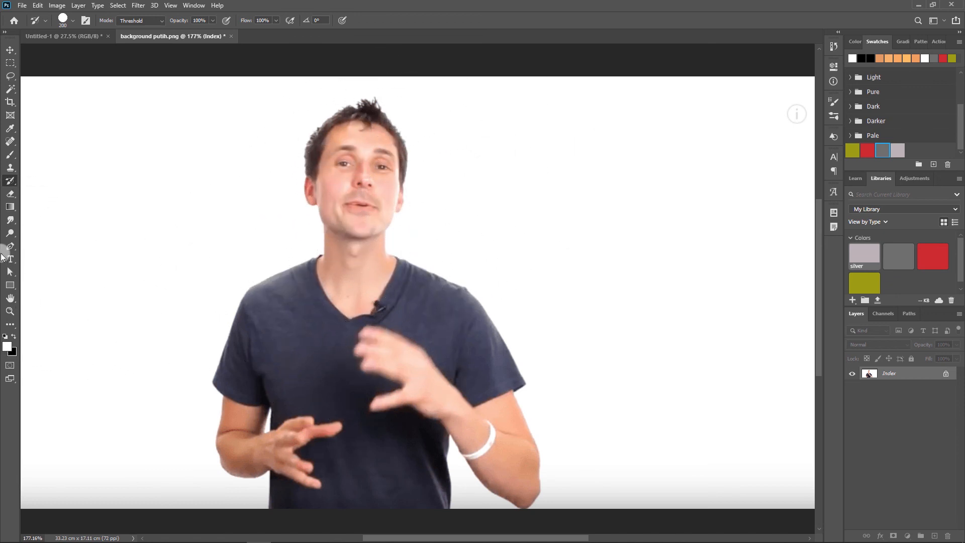
right_click(11, 182)
left_click(36, 181)
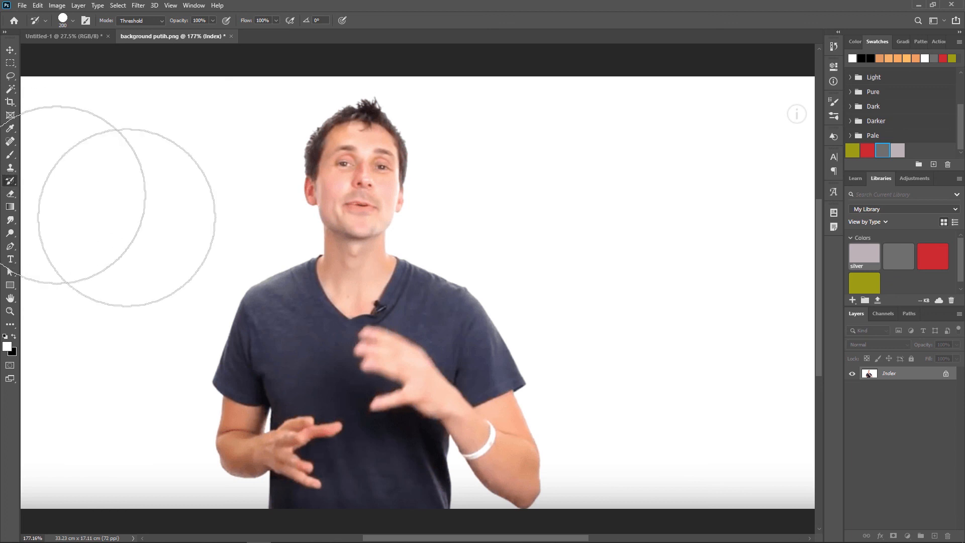
- Switch to the Eraser Tool for use on the man's photo
key("e")
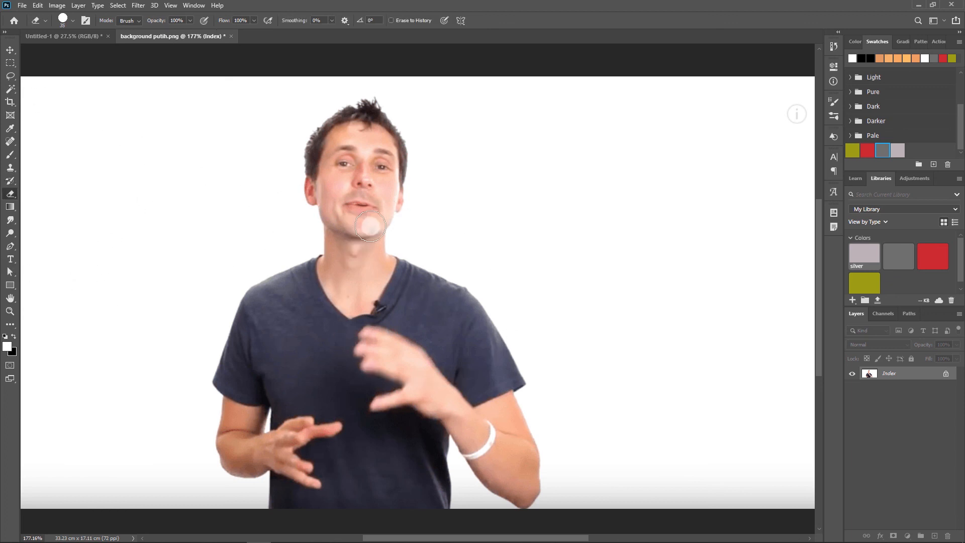